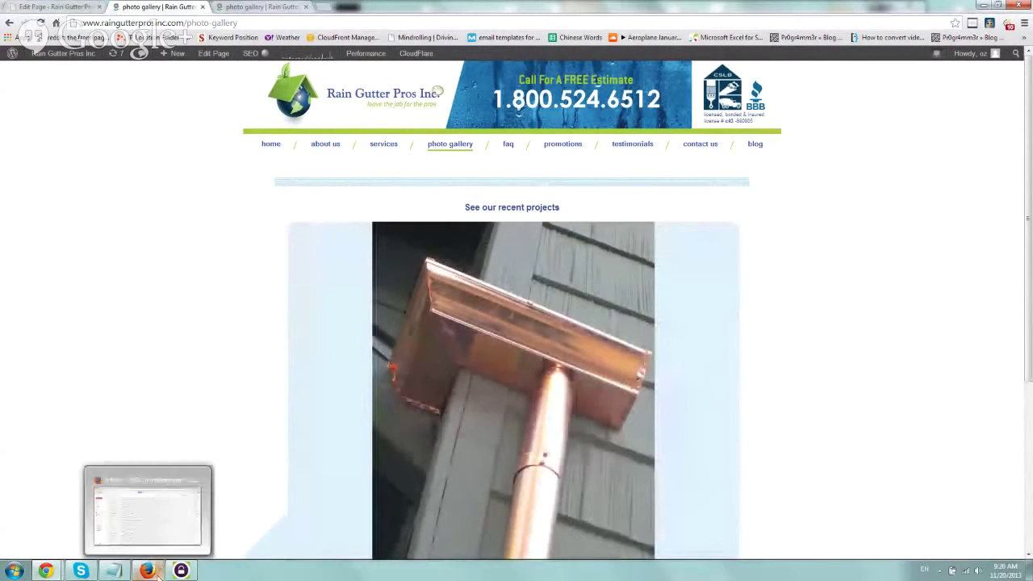
Close the mail inbox and bring up the Google Analytics overview
{"action": "left_click", "coordinate": [147, 570]}
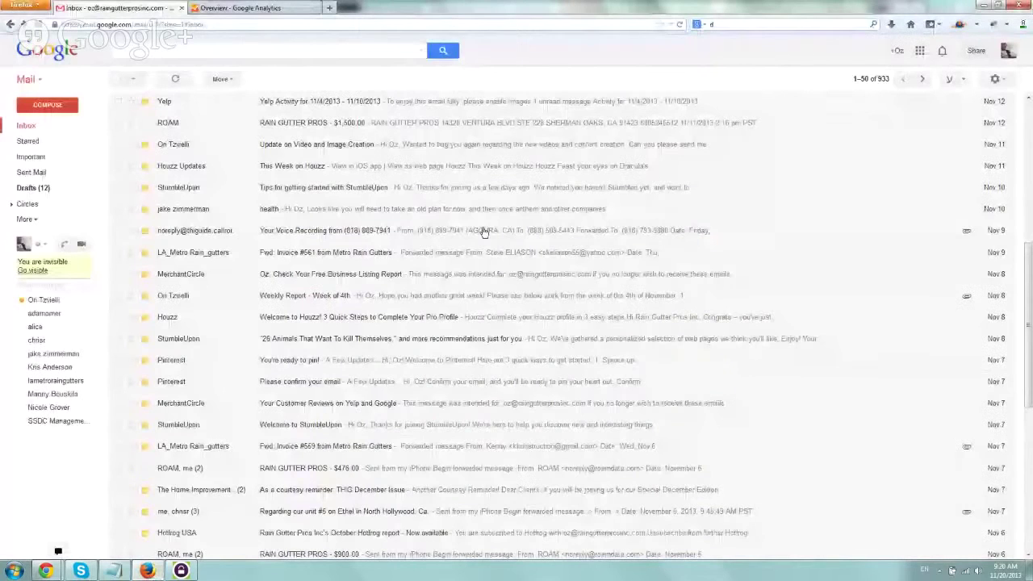
{"action": "left_click", "coordinate": [250, 8]}
{"action": "left_click", "coordinate": [183, 8]}
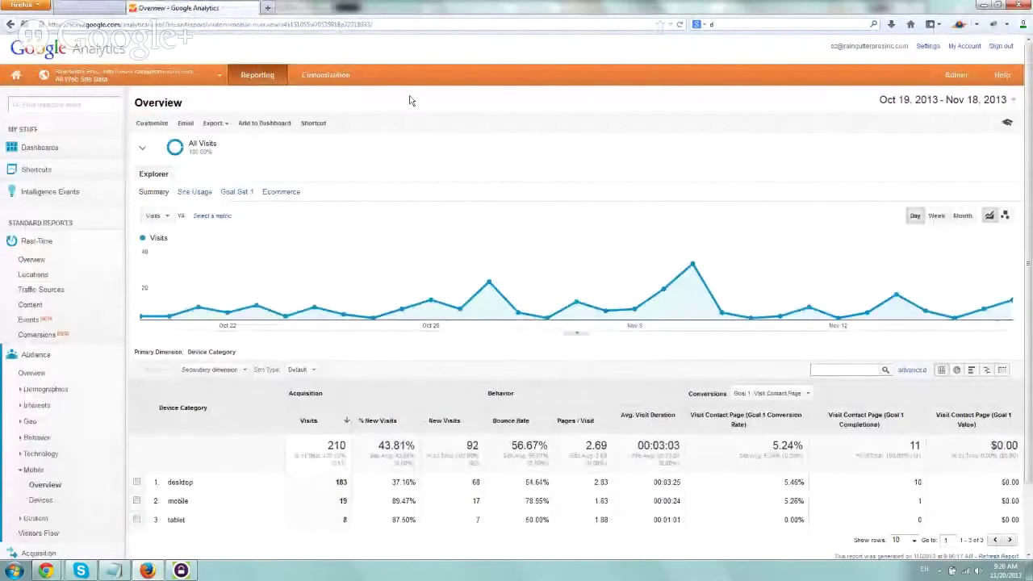
Check the Visit Contact Page goal's /contact-us destination in Admin > Goals, then return to Chrome
{"action": "left_click", "coordinate": [955, 74]}
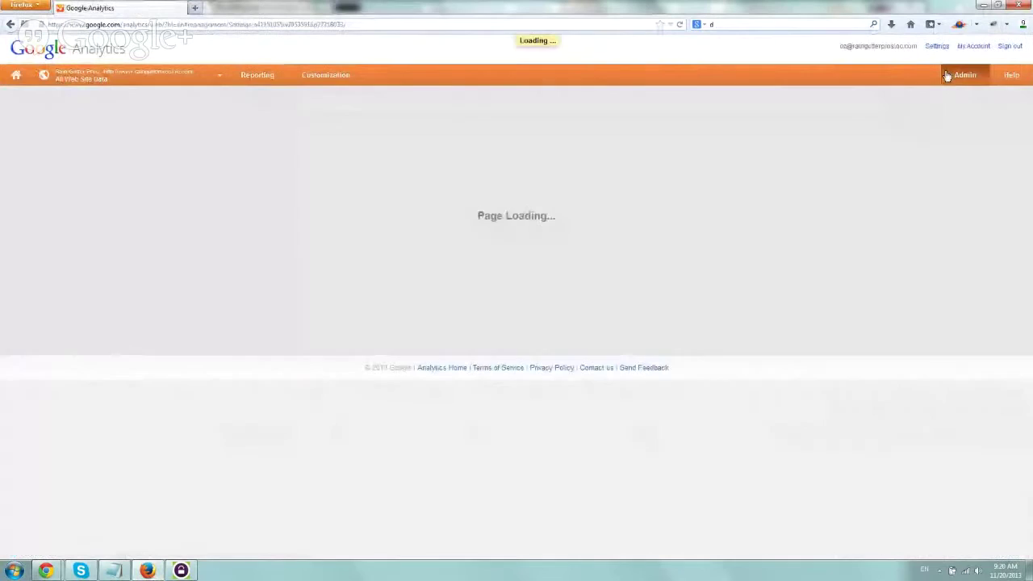
{"action": "left_click", "coordinate": [615, 316]}
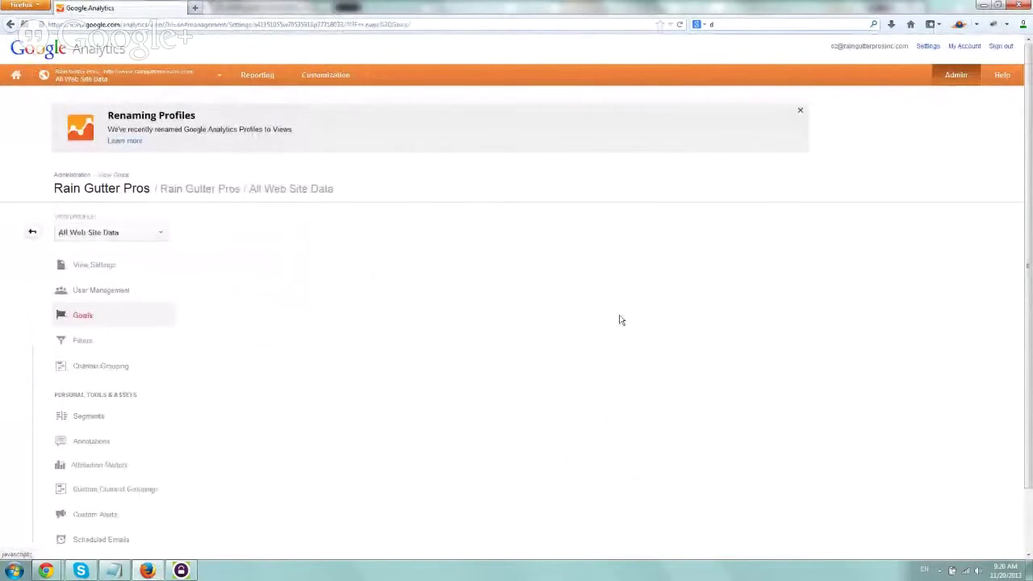
{"action": "left_click", "coordinate": [231, 264]}
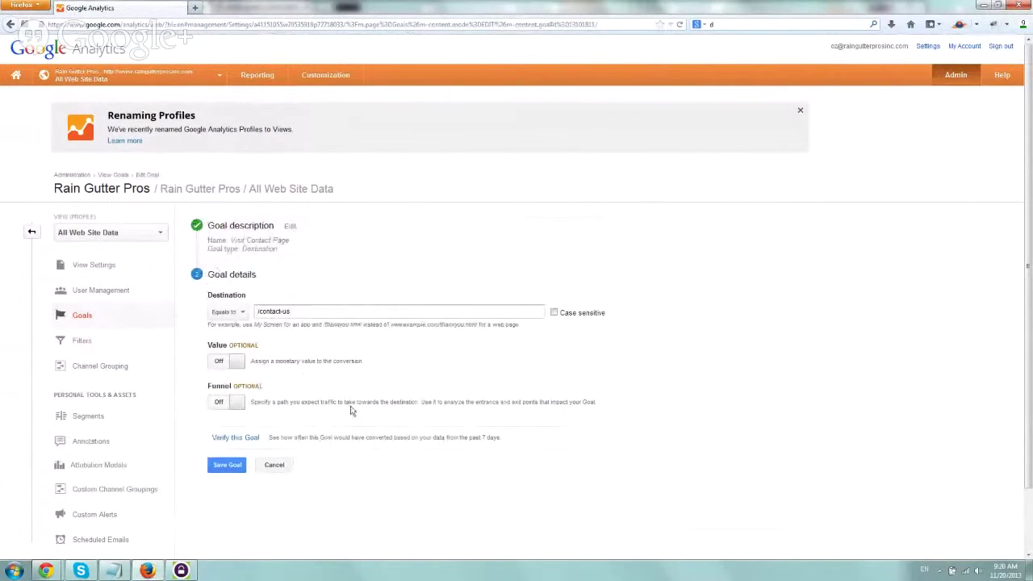
{"action": "triple_click", "coordinate": [265, 311]}
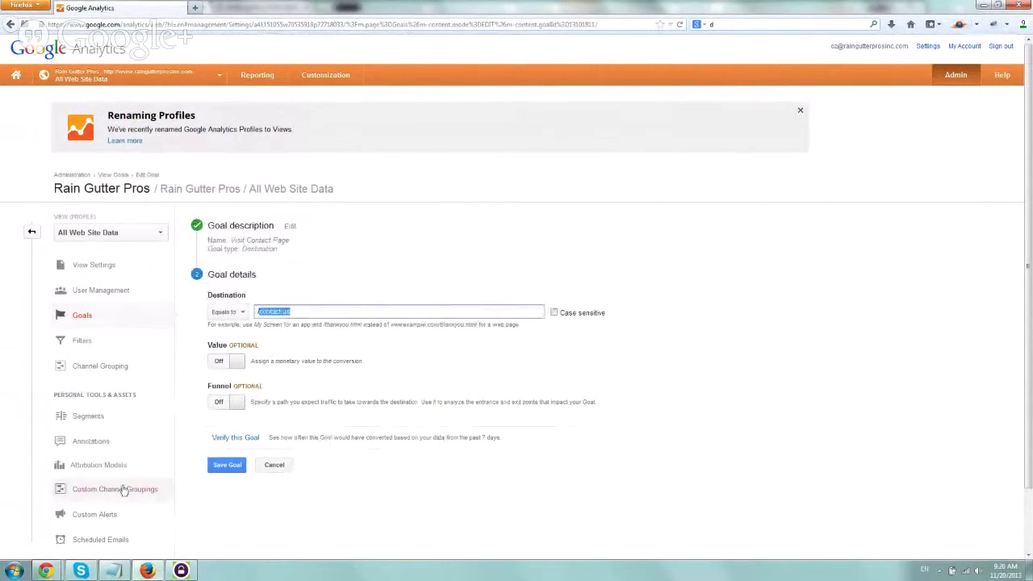
{"action": "mouse_move", "coordinate": [58, 562]}
{"action": "left_click", "coordinate": [69, 516]}
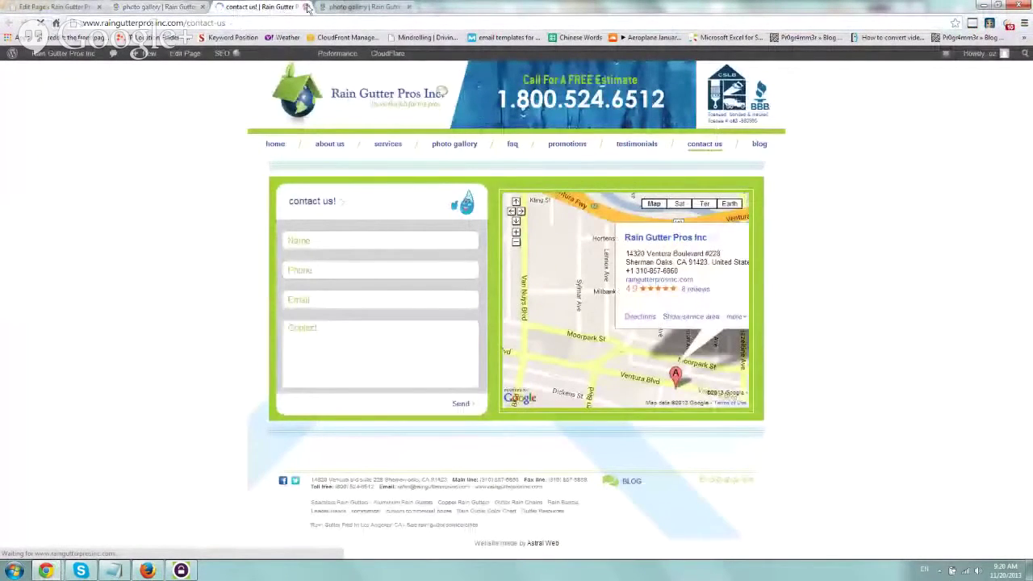
Close the contact-us tab, point out 'See our recent projects', and view the gallery's WordPress editor
{"action": "left_click", "coordinate": [305, 7]}
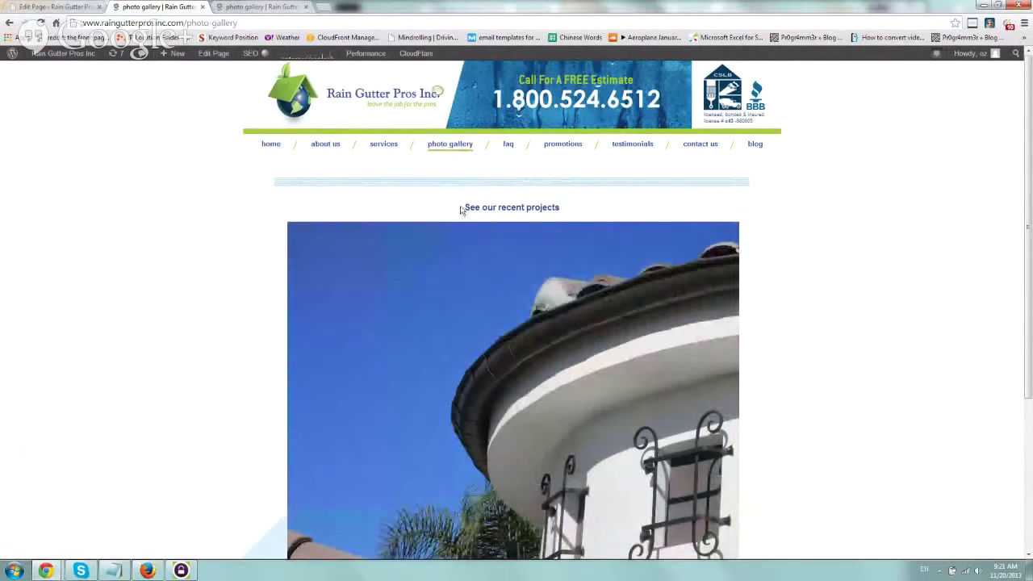
{"action": "left_click_drag", "start_coordinate": [460, 210], "coordinate": [581, 203]}
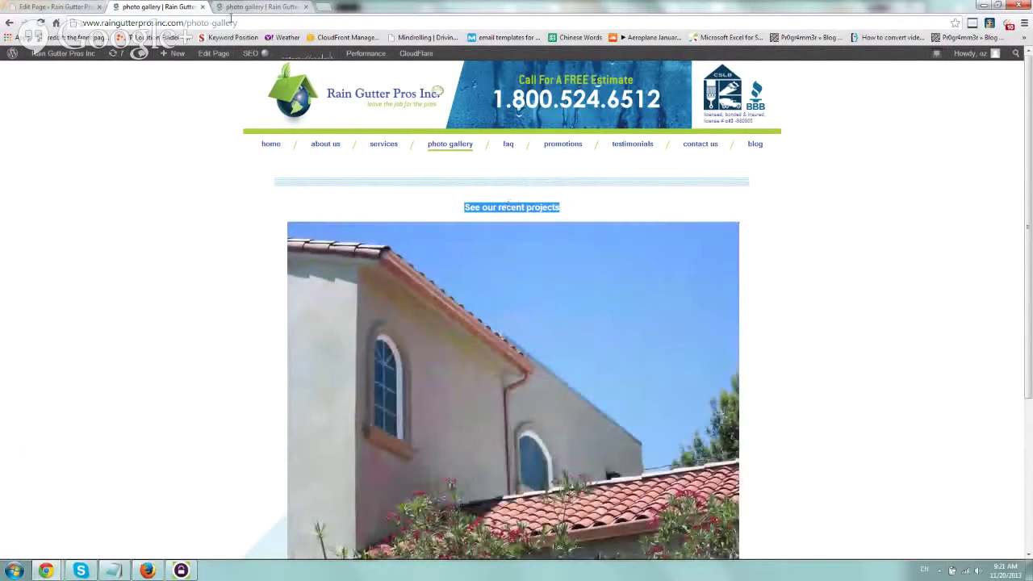
{"action": "left_click", "coordinate": [84, 8]}
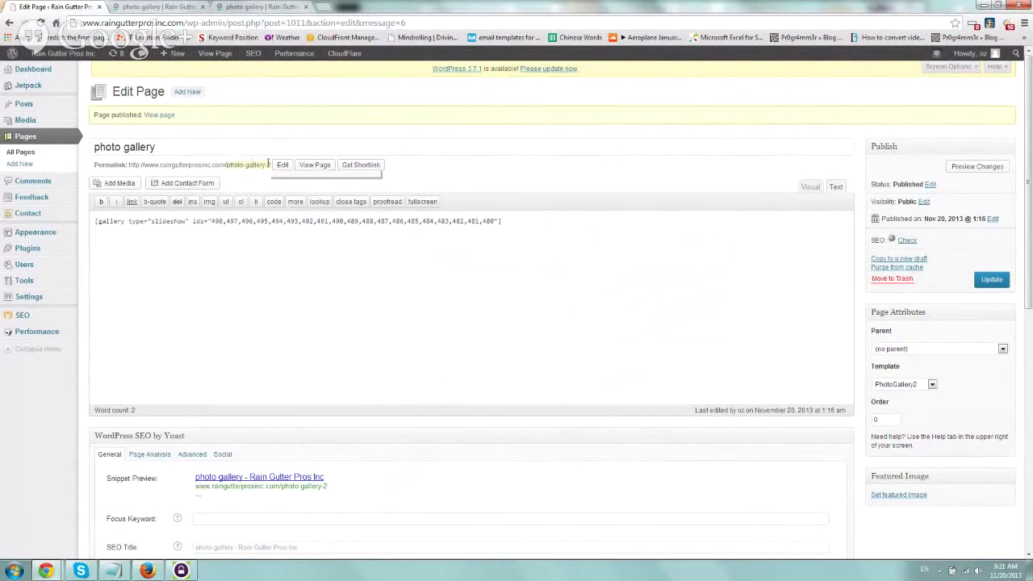
Compare the original gallery's 'See our recent projects' heading with photo-gallery-2's 'Get a Free Estimate Today!'
{"action": "left_click", "coordinate": [167, 7]}
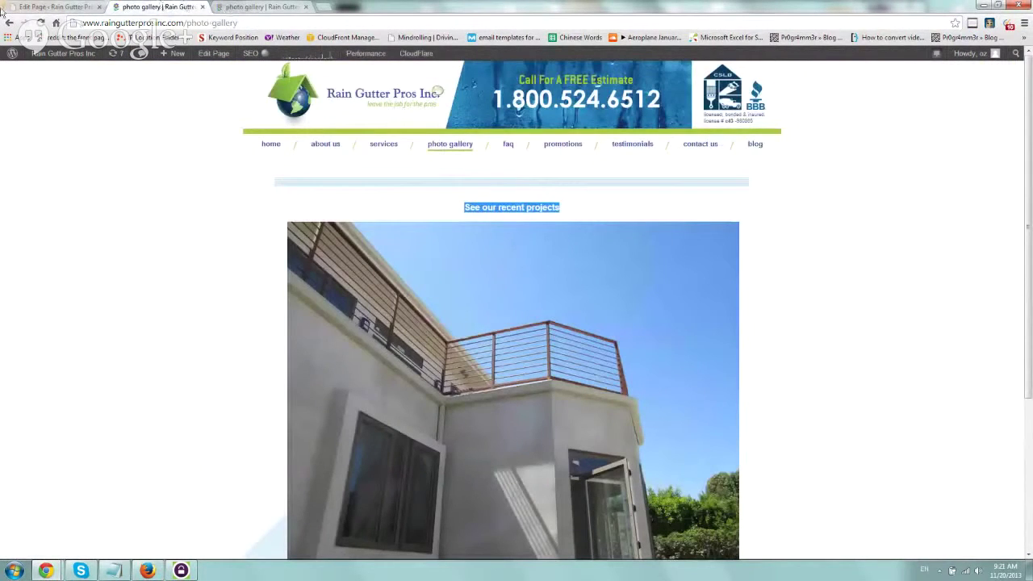
{"action": "left_click", "coordinate": [184, 222]}
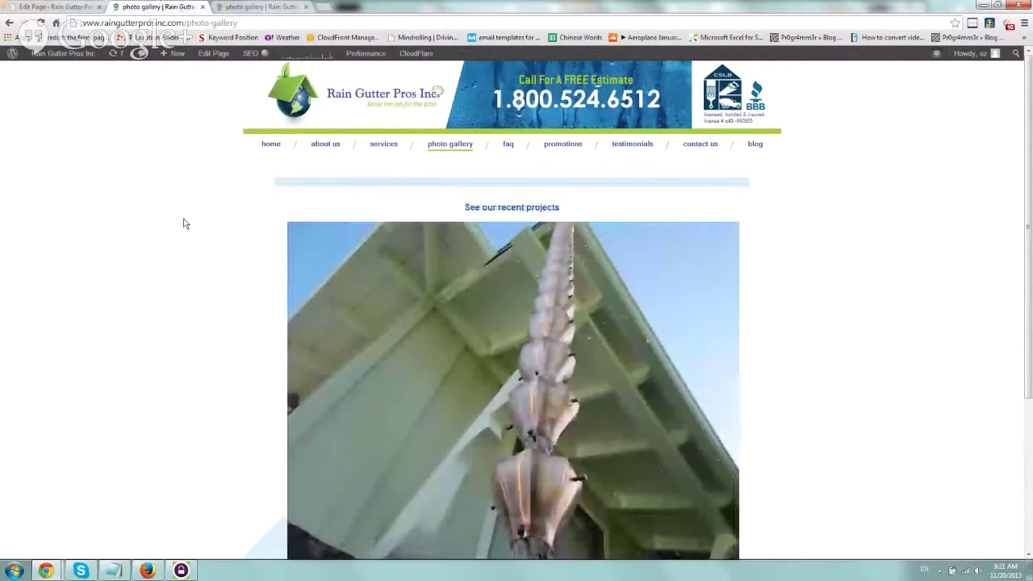
{"action": "left_click_drag", "start_coordinate": [461, 212], "coordinate": [560, 207]}
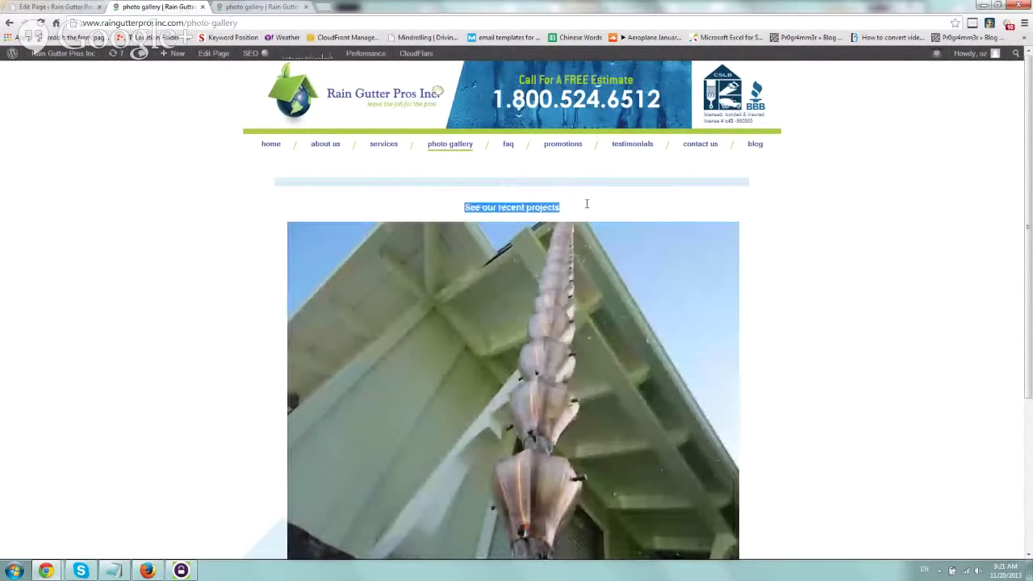
{"action": "left_click", "coordinate": [32, 212]}
{"action": "left_click", "coordinate": [252, 7]}
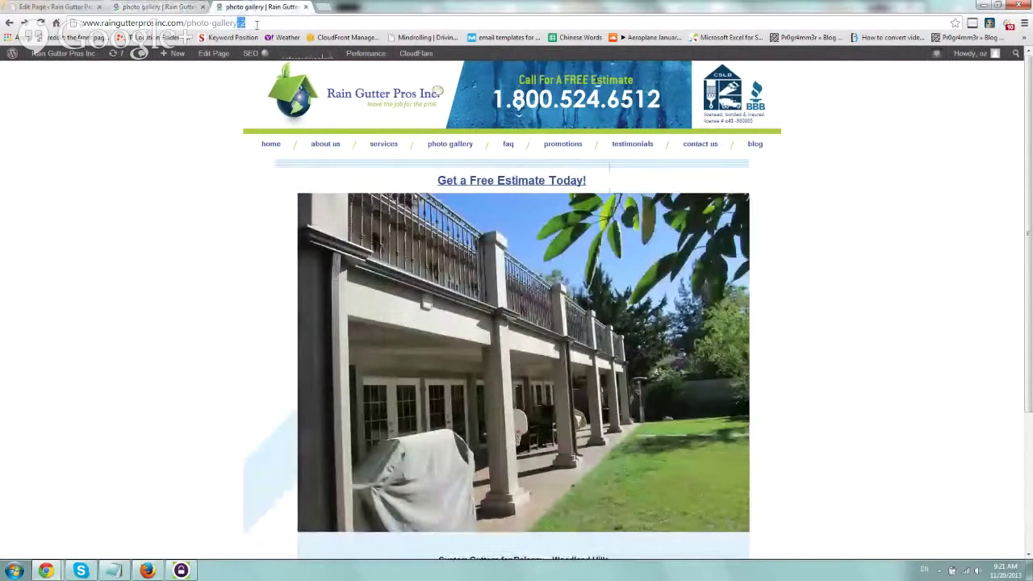
{"action": "left_click_drag", "start_coordinate": [434, 183], "coordinate": [600, 180]}
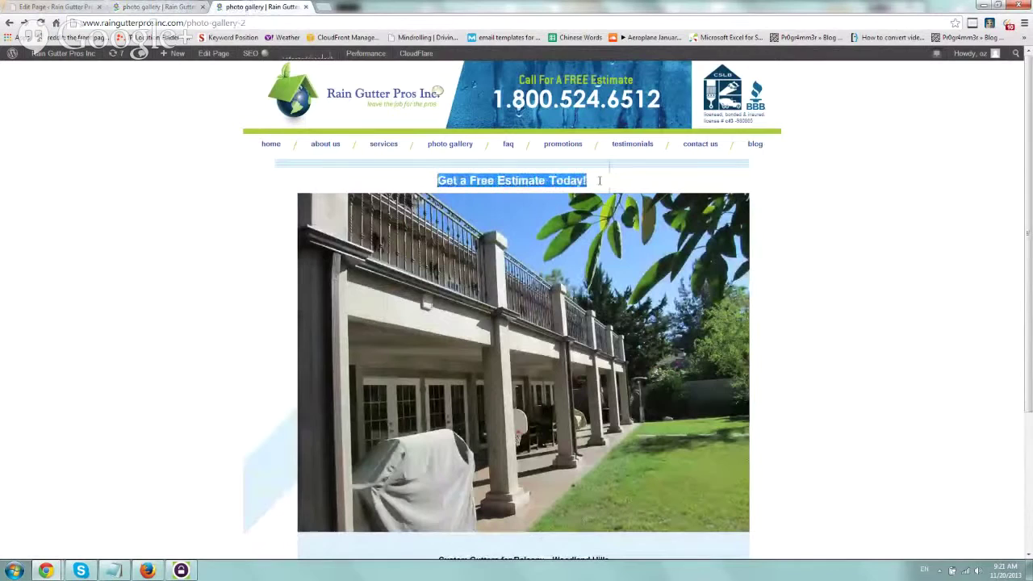
{"action": "left_click", "coordinate": [599, 181]}
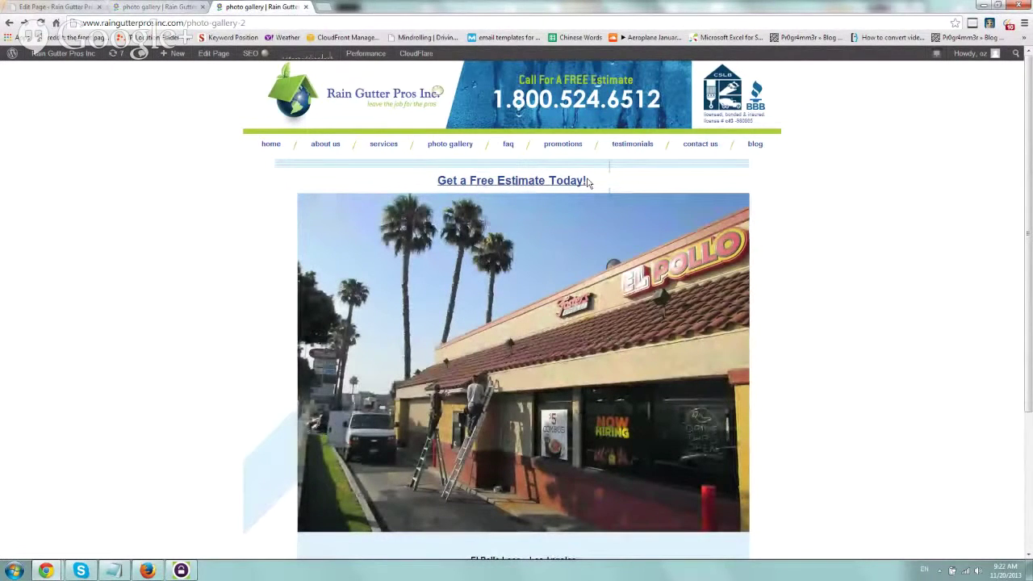
{"action": "key", "text": "ctrl+shift+Tab"}
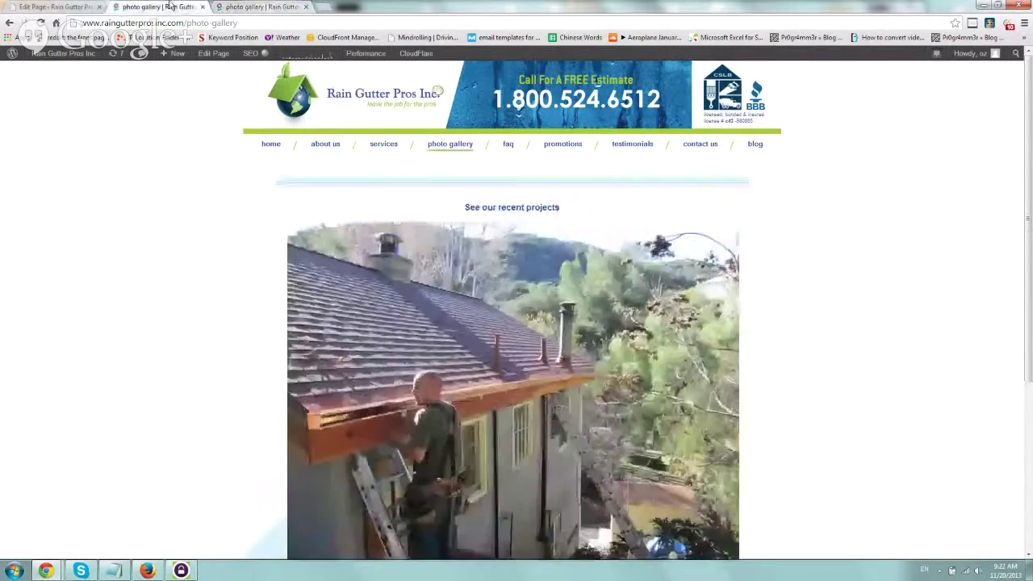
{"action": "left_click_drag", "start_coordinate": [464, 208], "coordinate": [560, 208]}
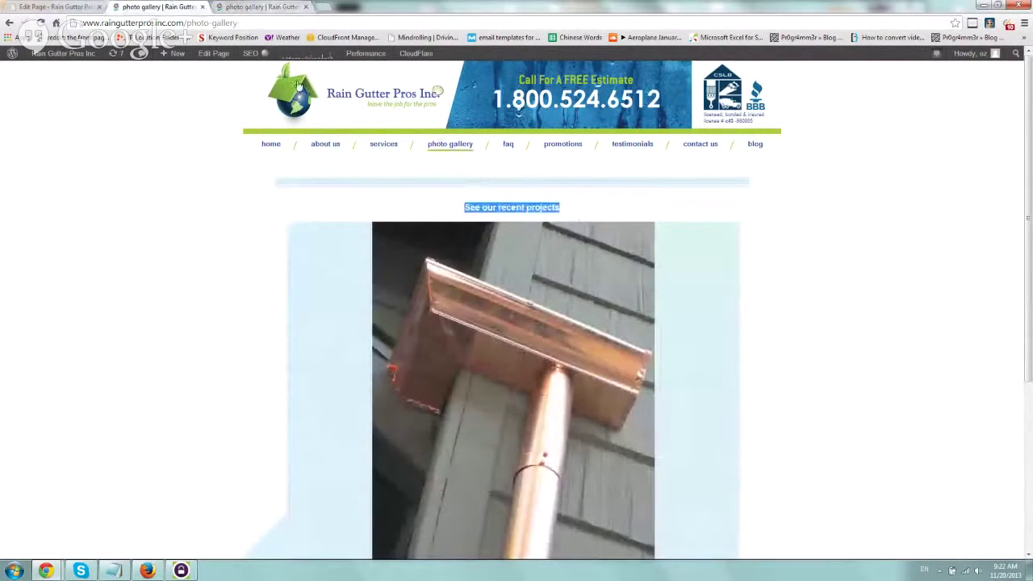
{"action": "left_click", "coordinate": [258, 6]}
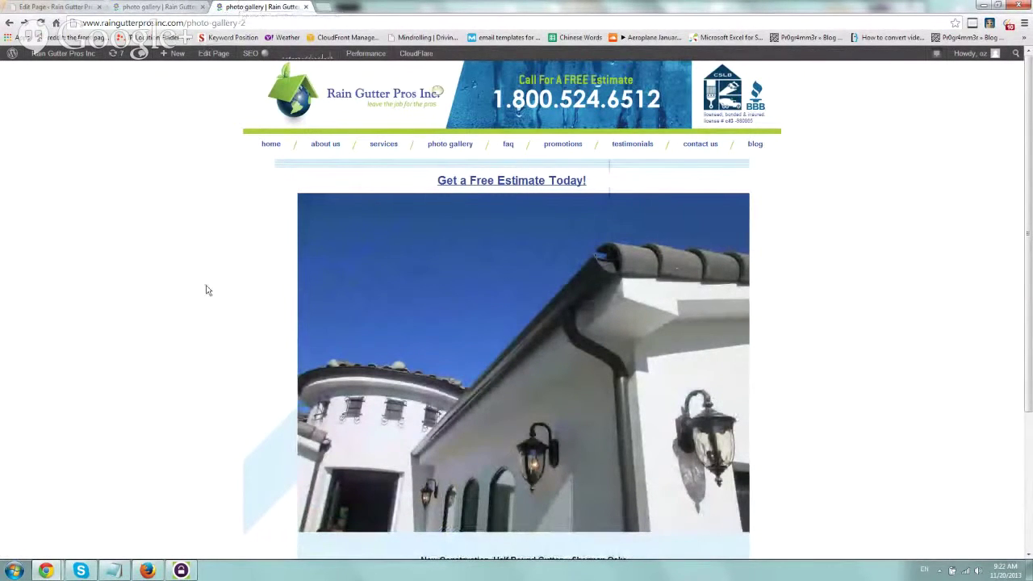
Go to the Behavior reports to find the 'Experiment to improve goal conversion' section
{"action": "left_click", "coordinate": [148, 571]}
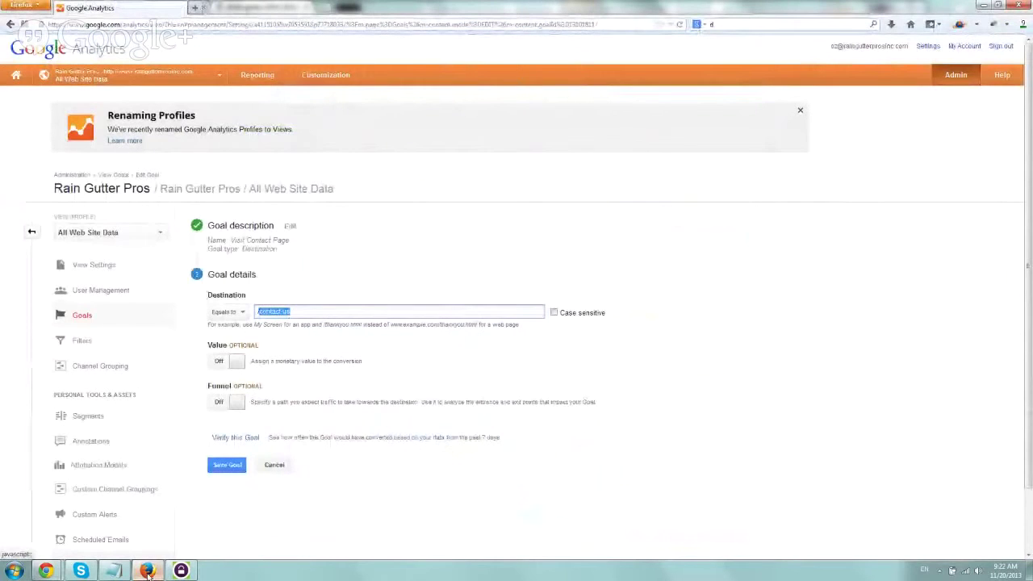
{"action": "left_click", "coordinate": [251, 75]}
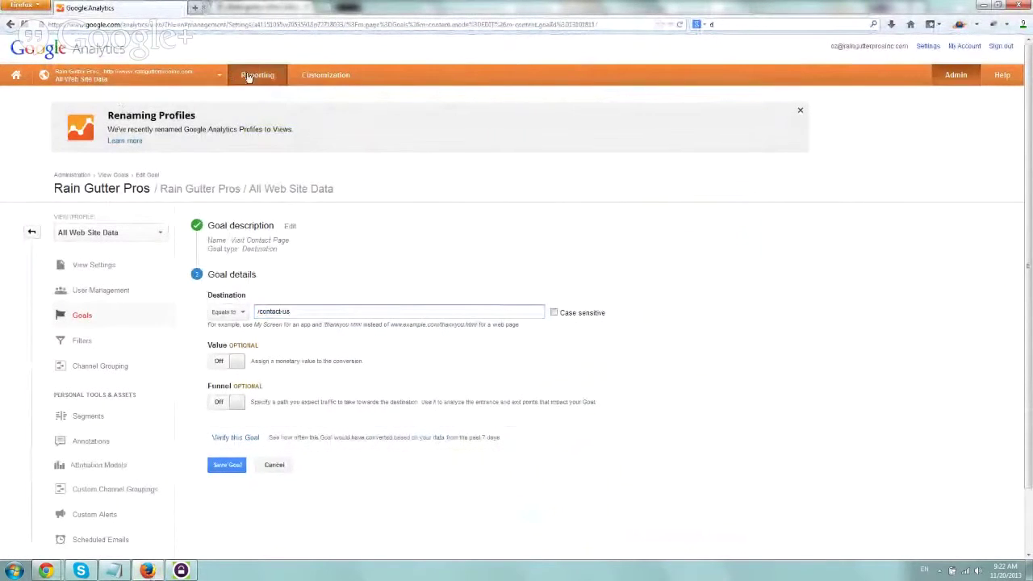
{"action": "scroll", "coordinate": [138, 307], "scroll_direction": "down", "scroll_amount": 2}
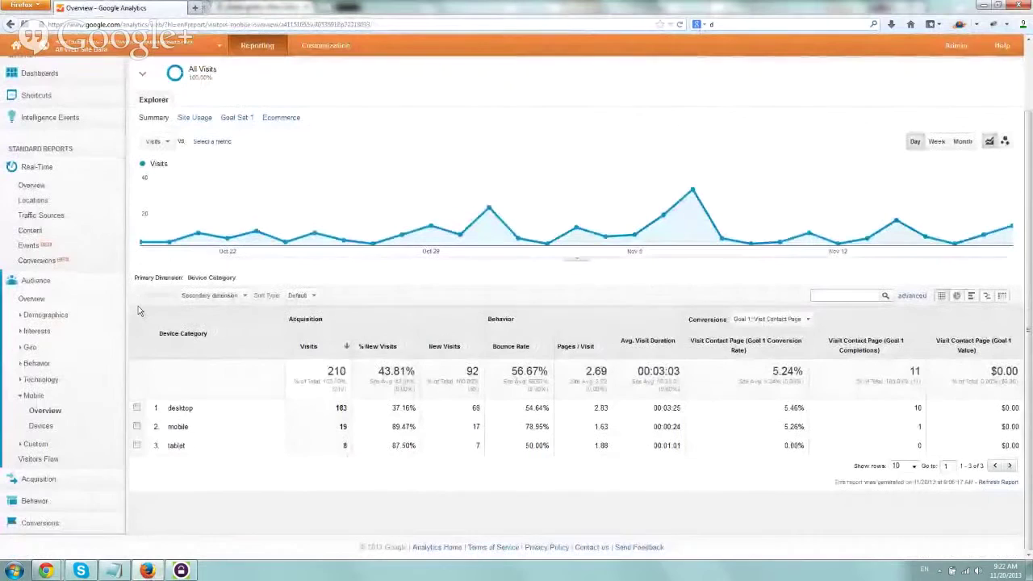
{"action": "left_click", "coordinate": [34, 500]}
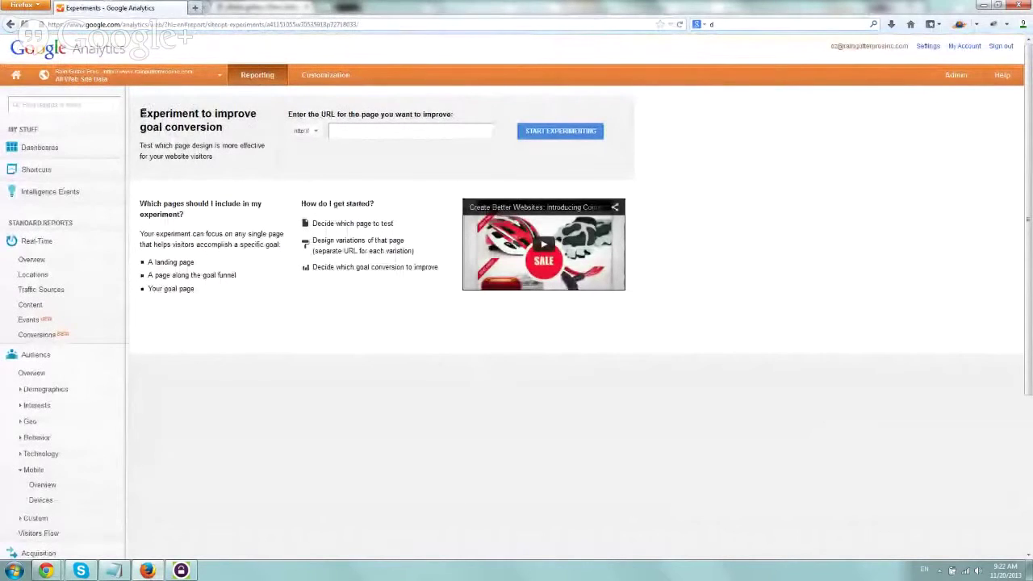
{"action": "left_click_drag", "start_coordinate": [142, 114], "coordinate": [229, 130]}
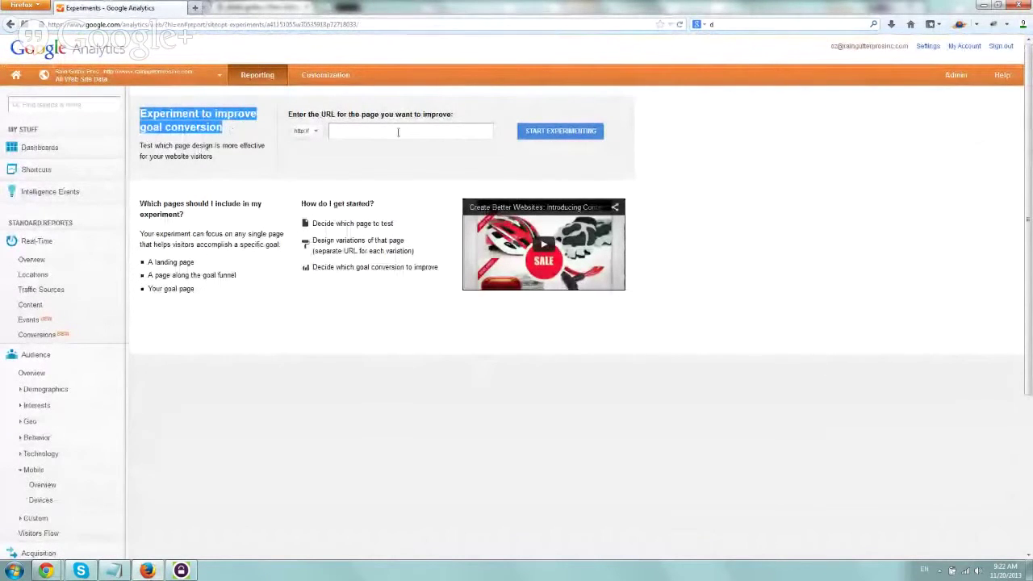
{"action": "mouse_move", "coordinate": [45, 570]}
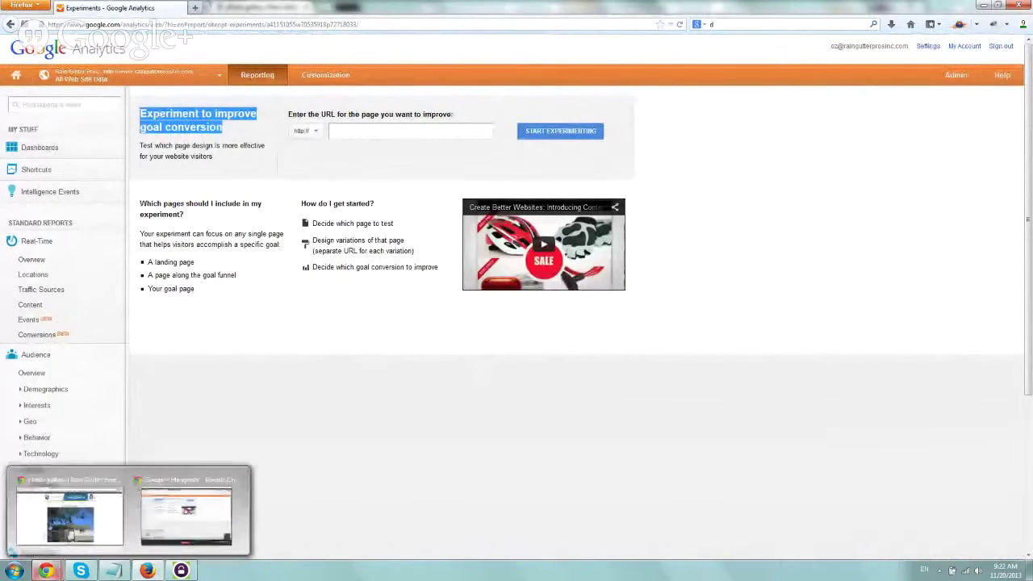
{"action": "left_click", "coordinate": [69, 505]}
{"action": "left_click", "coordinate": [161, 7]}
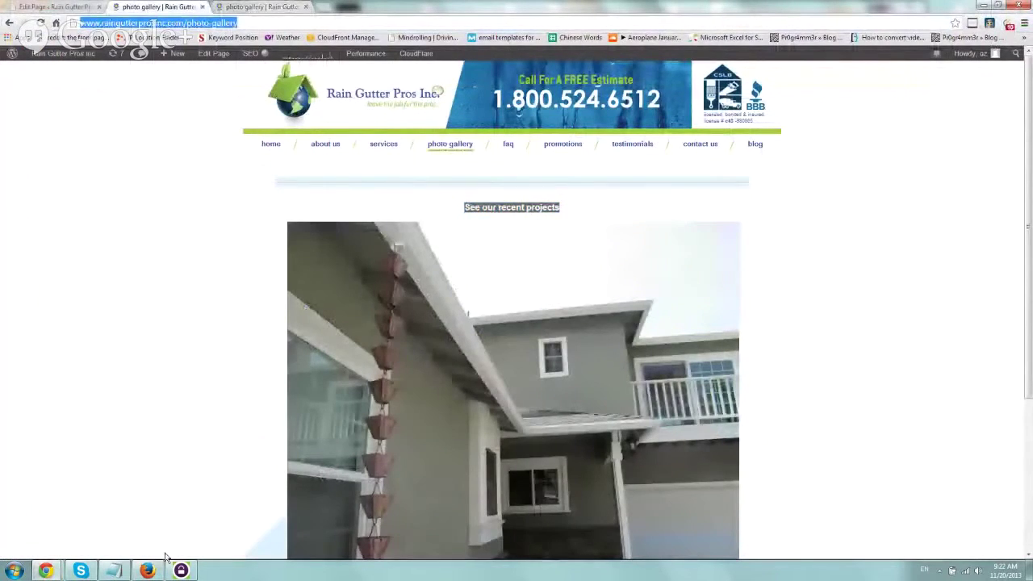
{"action": "key", "text": "alt+Tab"}
{"action": "left_click_drag", "start_coordinate": [289, 114], "coordinate": [457, 114]}
{"action": "left_click", "coordinate": [417, 130]}
{"action": "type", "text": "http://www.raingutterprosinc.com/photo-gallery"}
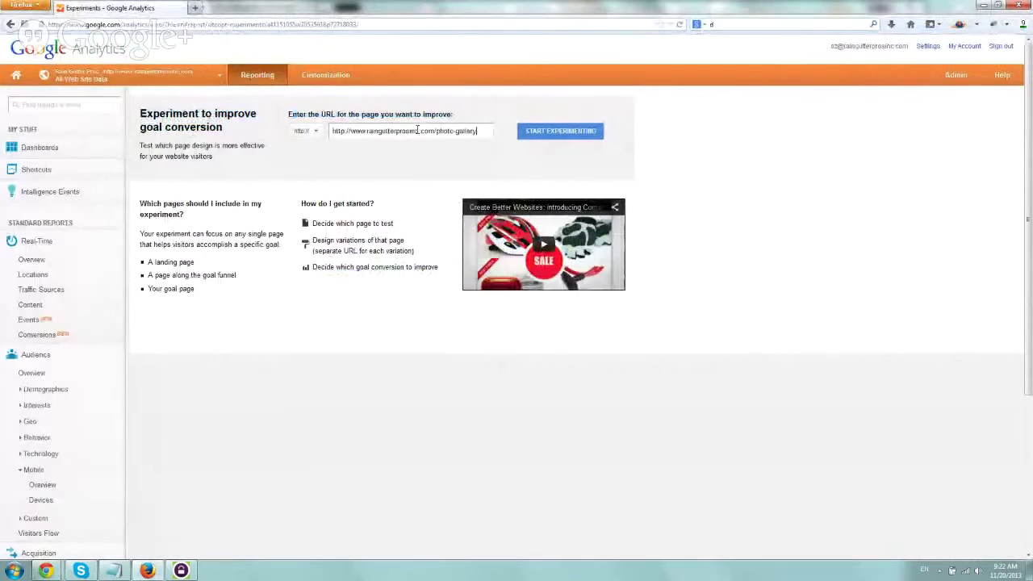
{"action": "key", "text": "Home"}
{"action": "key", "text": "Delete"}
{"action": "key", "text": "Delete"}
{"action": "key", "text": "Delete"}
{"action": "key", "text": "Delete"}
{"action": "key", "text": "Delete"}
{"action": "key", "text": "Delete"}
{"action": "key", "text": "Delete"}
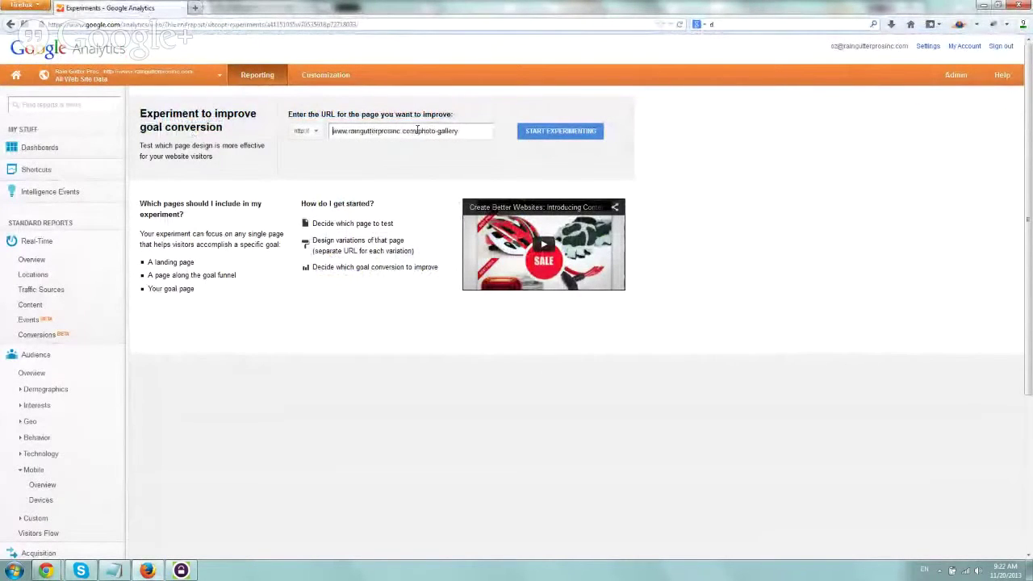
{"action": "left_click_drag", "start_coordinate": [474, 132], "coordinate": [310, 115]}
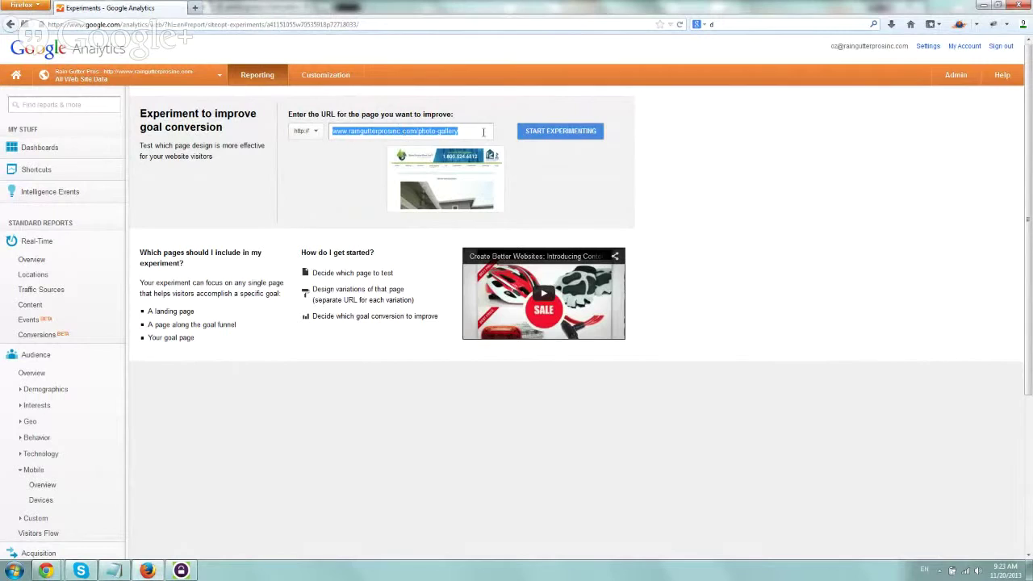
{"action": "left_click", "coordinate": [562, 132]}
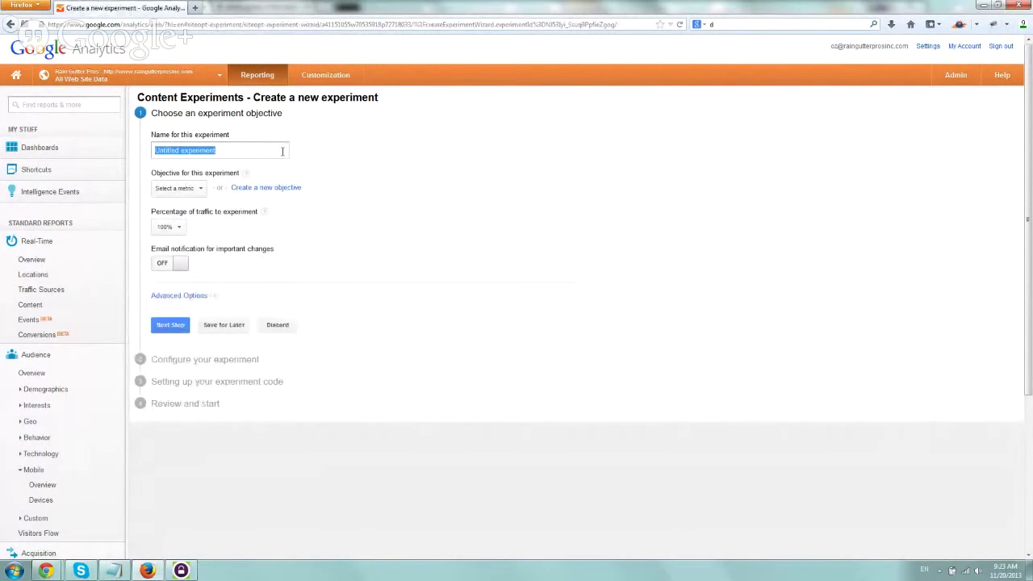
Name the experiment 'More visits to contact page' with Goal Set 1 > Visit Contact Page as objective
{"action": "type", "text": "More"}
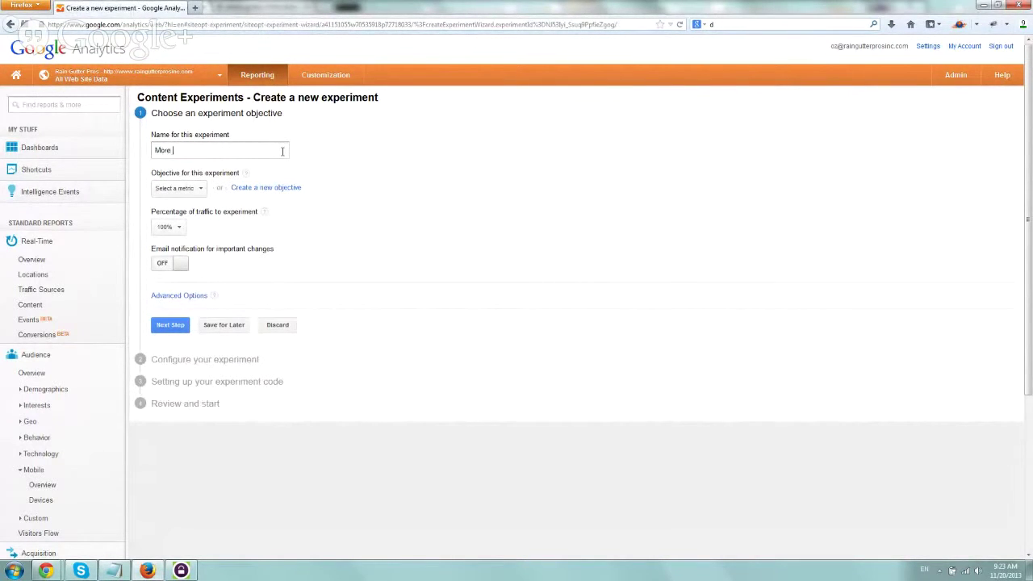
{"action": "type", "text": " visi"}
{"action": "type", "text": "ts to contact"}
{"action": "type", "text": "p p"}
{"action": "key", "text": "BackSpace"}
{"action": "key", "text": "BackSpace"}
{"action": "key", "text": "BackSpace"}
{"action": "type", "text": "p"}
{"action": "left_click_drag", "start_coordinate": [151, 172], "coordinate": [211, 173]}
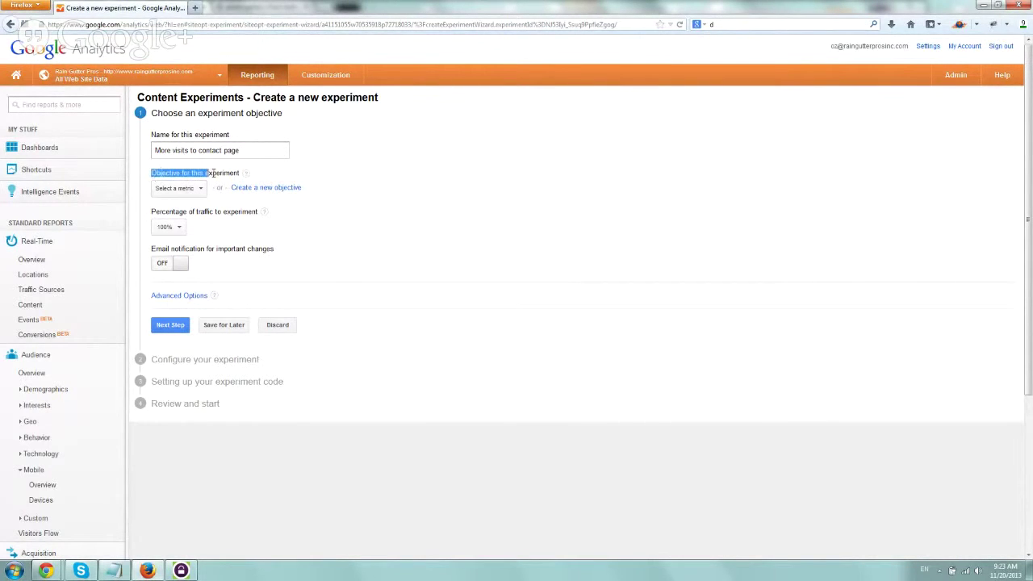
{"action": "left_click", "coordinate": [212, 174]}
{"action": "left_click", "coordinate": [192, 188]}
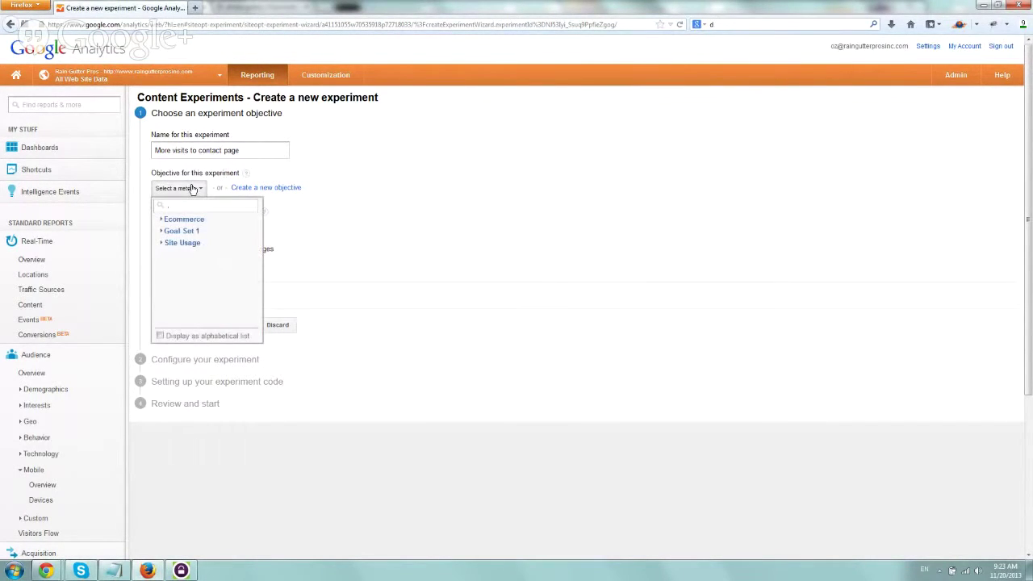
{"action": "left_click", "coordinate": [190, 234]}
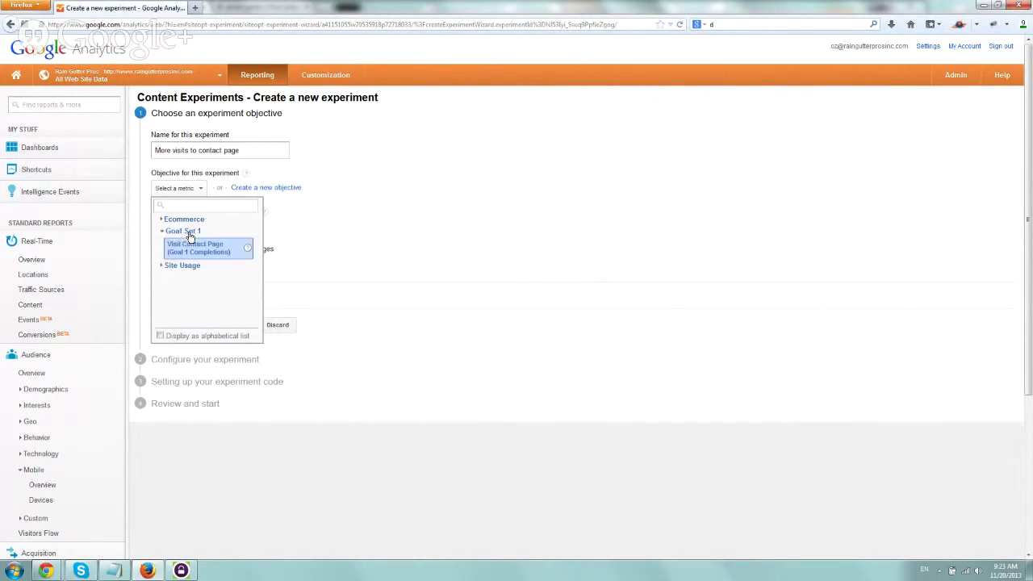
{"action": "left_click", "coordinate": [207, 248]}
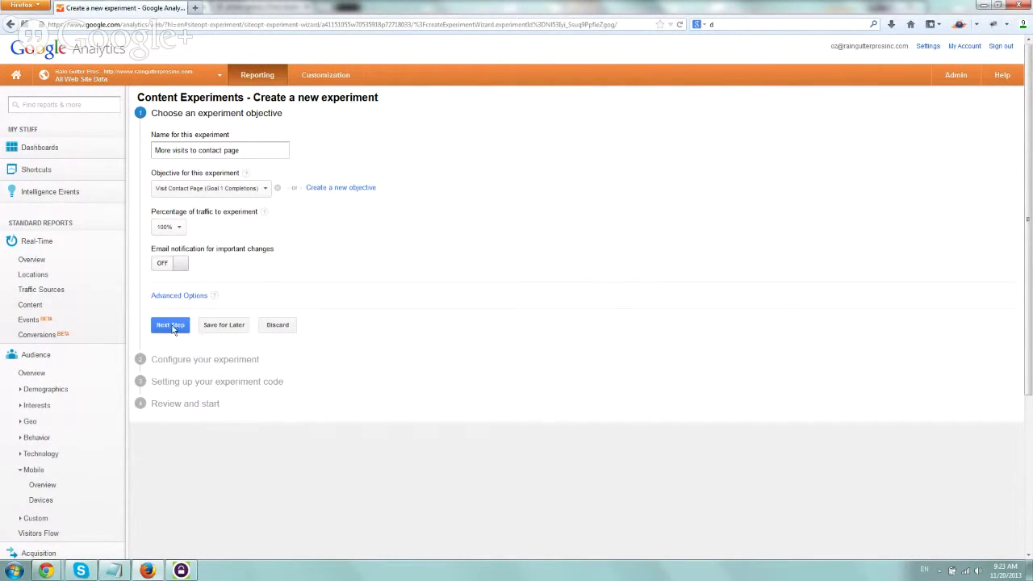
Turn email notifications on and continue to the configure step
{"action": "left_click", "coordinate": [184, 264]}
{"action": "left_click", "coordinate": [250, 269]}
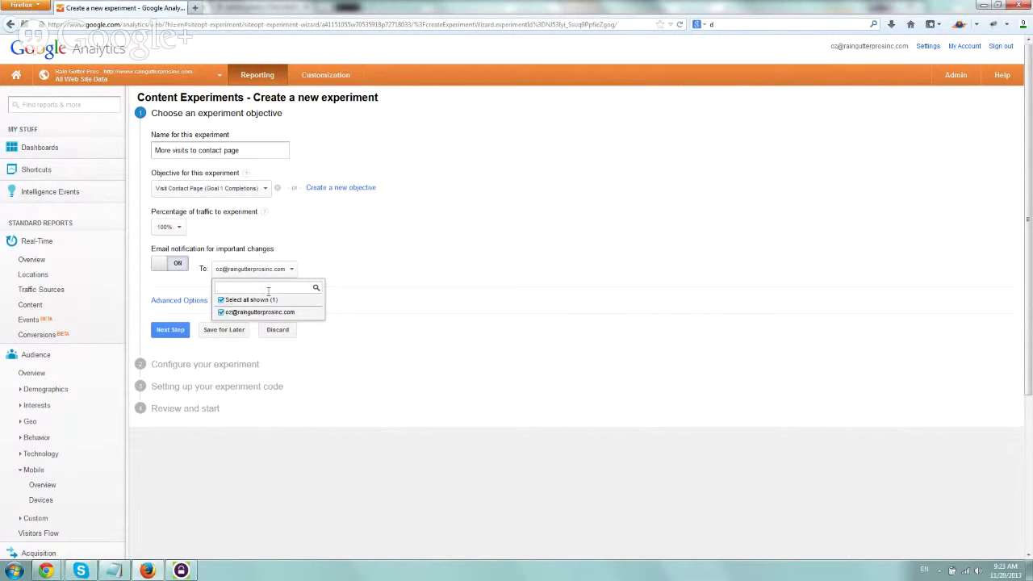
{"action": "left_click", "coordinate": [394, 252]}
{"action": "left_click", "coordinate": [166, 336]}
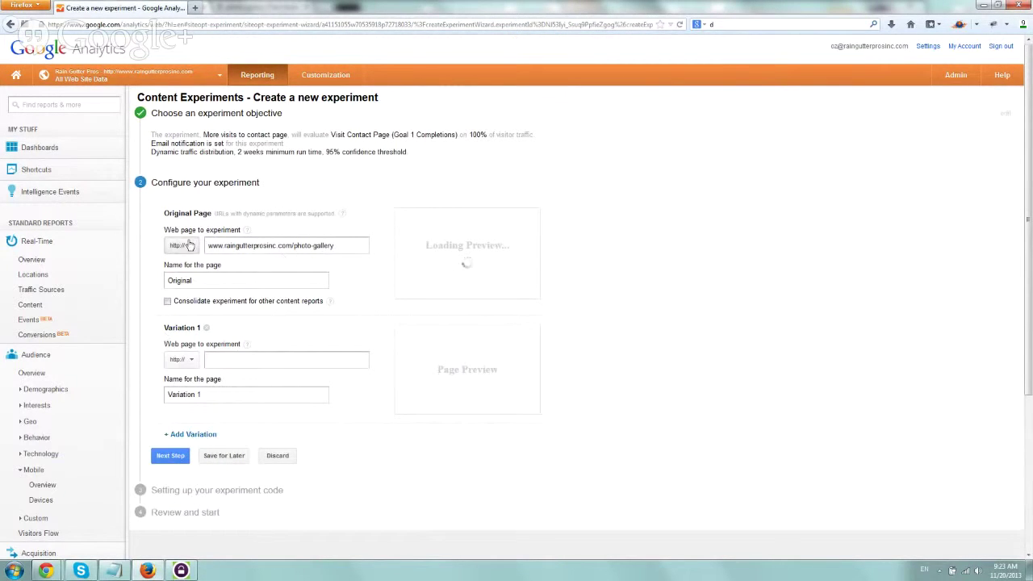
Rename the original page to 'Original Photo Gallery'
{"action": "double_click", "coordinate": [207, 283]}
{"action": "left_click", "coordinate": [207, 283]}
{"action": "type", "text": "P"}
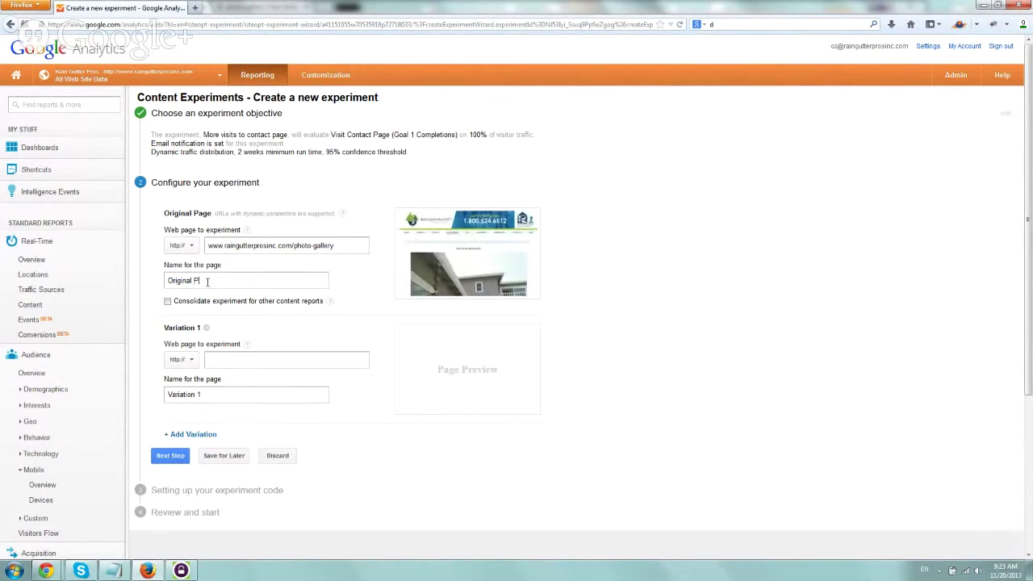
{"action": "type", "text": "hoto Gallery"}
{"action": "left_click_drag", "start_coordinate": [165, 328], "coordinate": [202, 329]}
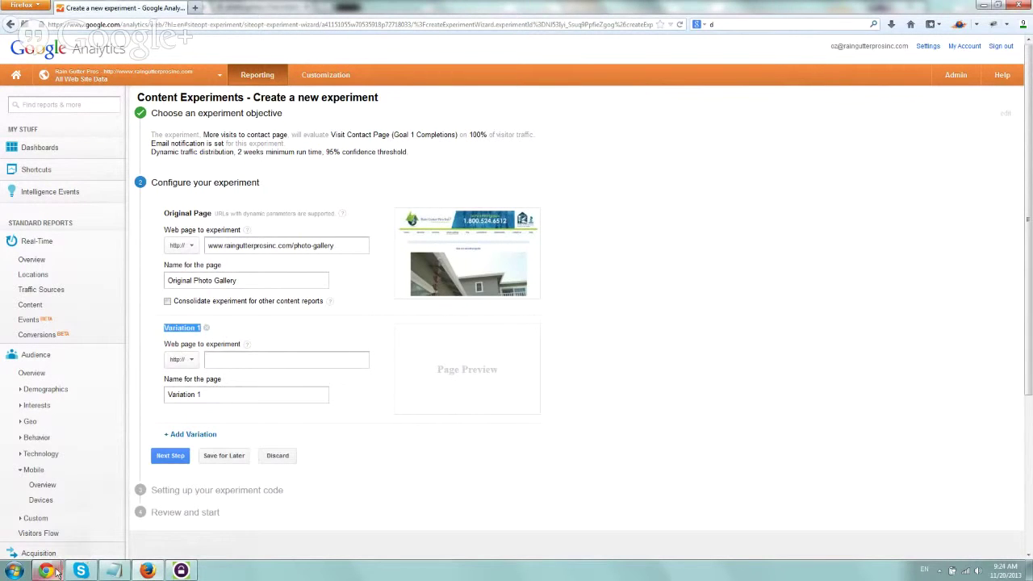
{"action": "mouse_move", "coordinate": [46, 570]}
{"action": "left_click", "coordinate": [68, 534]}
{"action": "key", "text": "ctrl+Tab"}
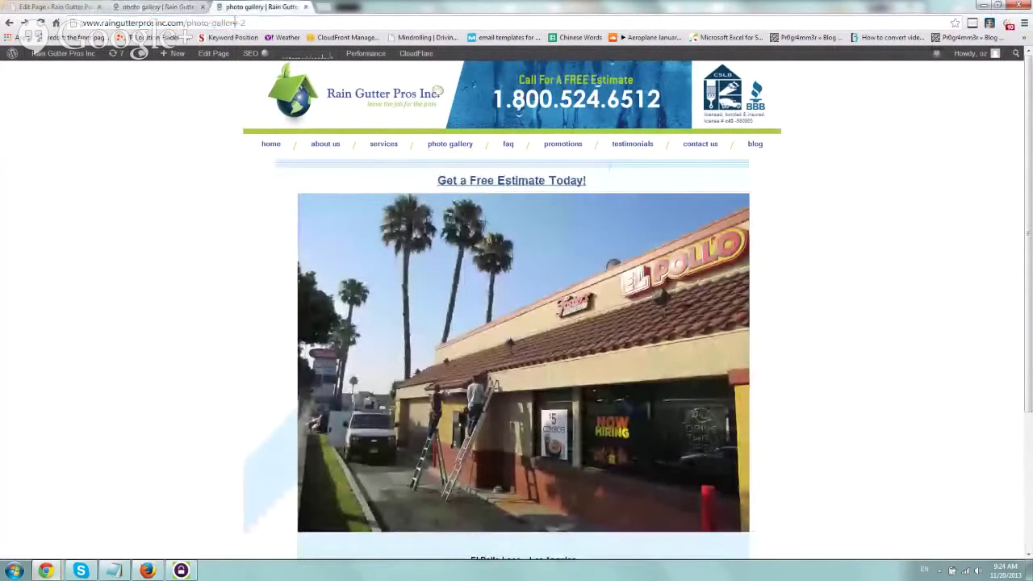
{"action": "left_click", "coordinate": [190, 24]}
{"action": "key", "text": "ctrl+c"}
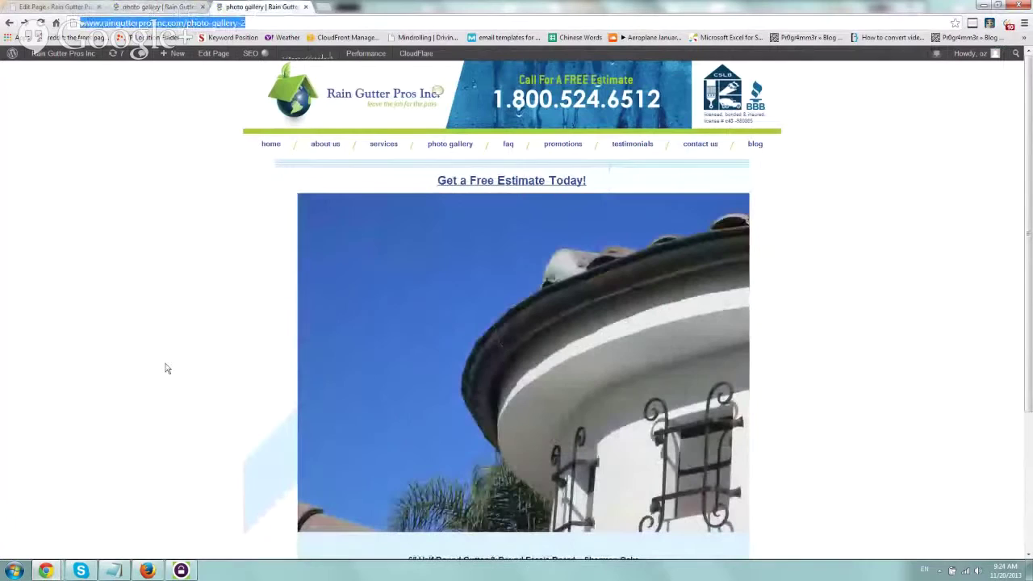
{"action": "left_click", "coordinate": [153, 572]}
{"action": "left_click", "coordinate": [246, 359]}
{"action": "key", "text": "ctrl+v"}
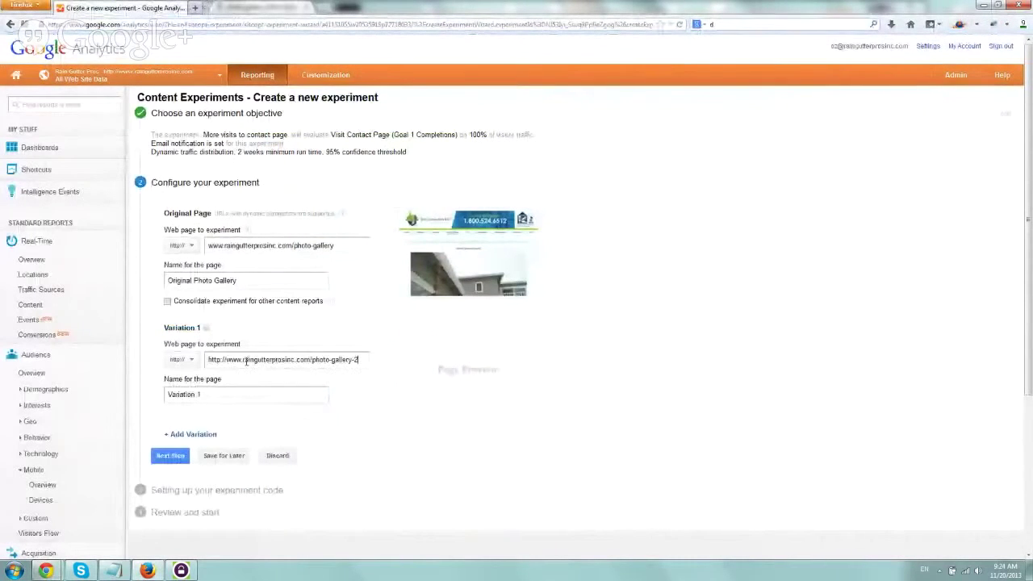
{"action": "key", "text": "Home"}
{"action": "key", "text": "Delete"}
{"action": "key", "text": "Delete"}
{"action": "key", "text": "Delete"}
{"action": "key", "text": "Delete"}
{"action": "key", "text": "Delete"}
{"action": "key", "text": "Delete"}
{"action": "key", "text": "Delete"}
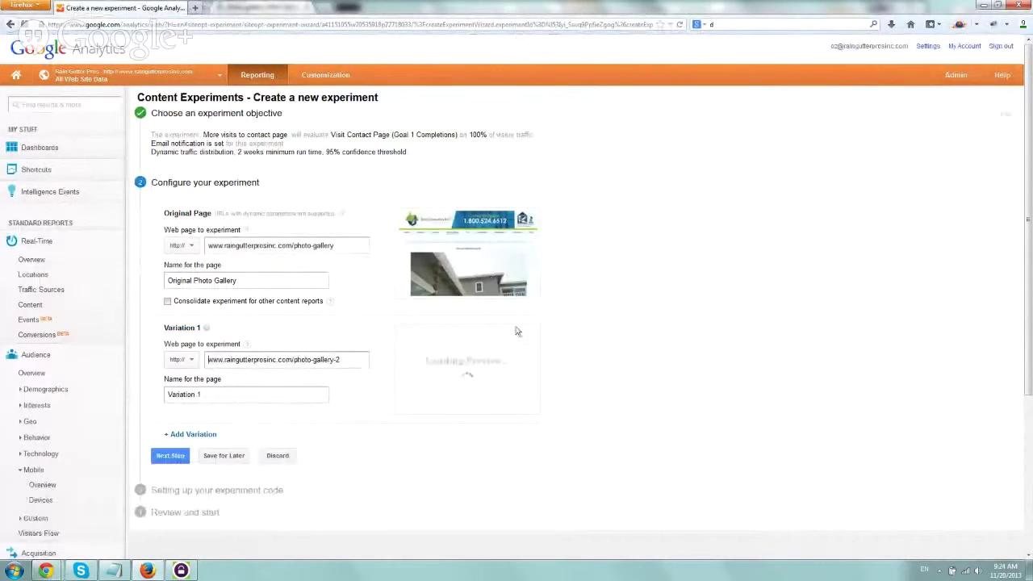
{"action": "left_click", "coordinate": [251, 396]}
{"action": "type", "text": "-"}
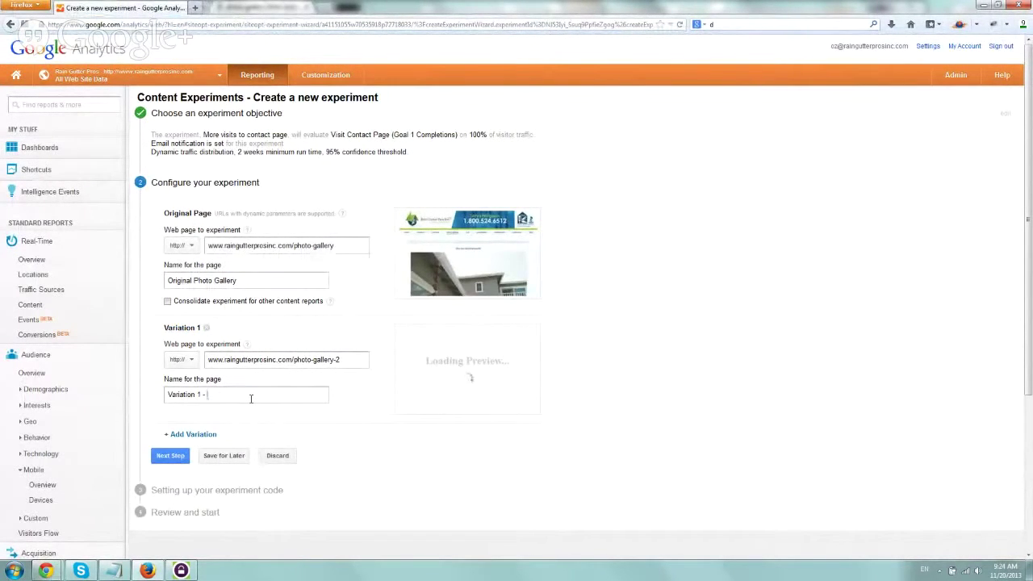
{"action": "type", "text": " Photo Gallery"}
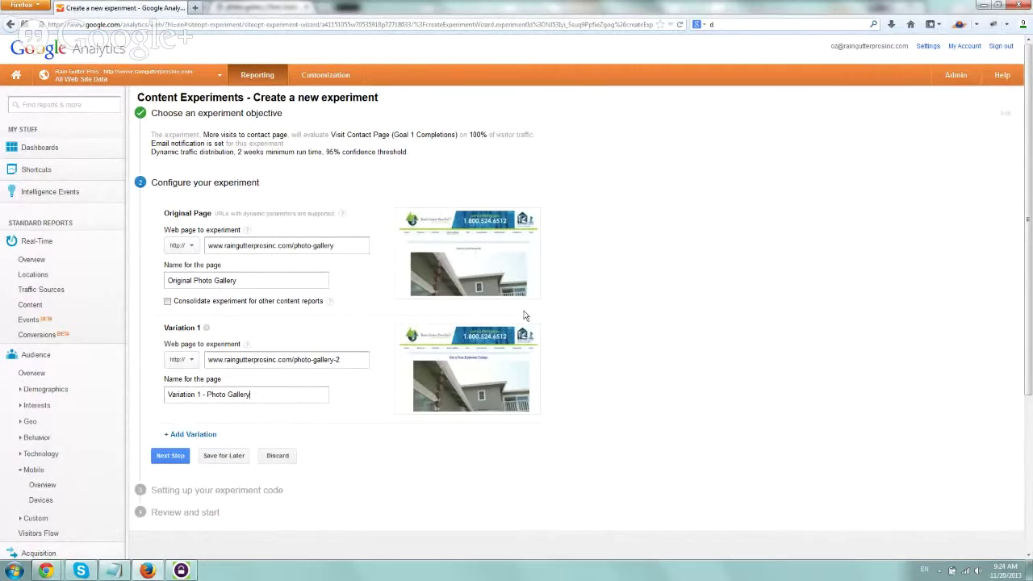
Save both page versions and advance to the 'Setting up your experiment code' step
{"action": "left_click", "coordinate": [169, 457]}
{"action": "left_click", "coordinate": [178, 456]}
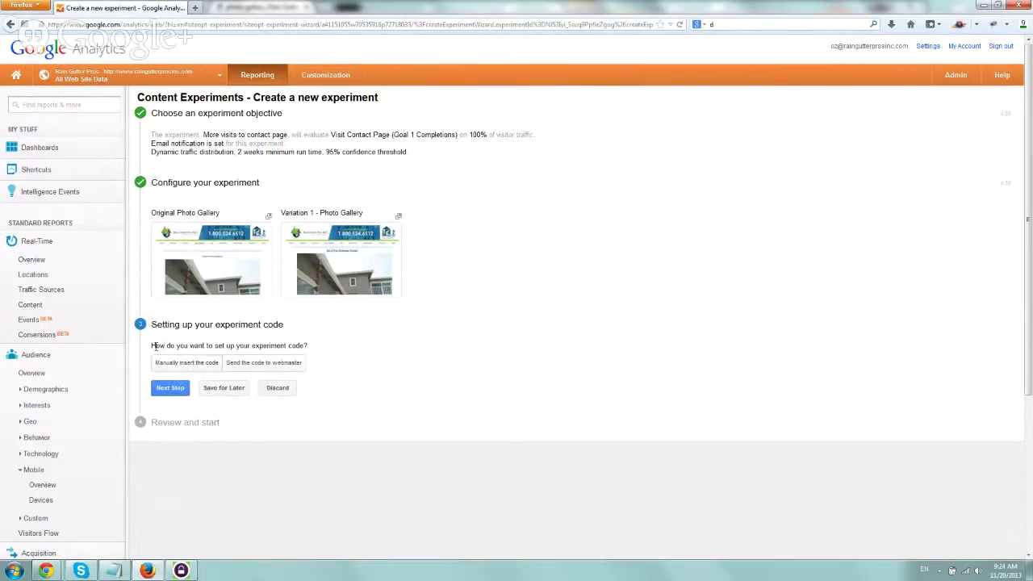
{"action": "left_click_drag", "start_coordinate": [152, 346], "coordinate": [311, 344]}
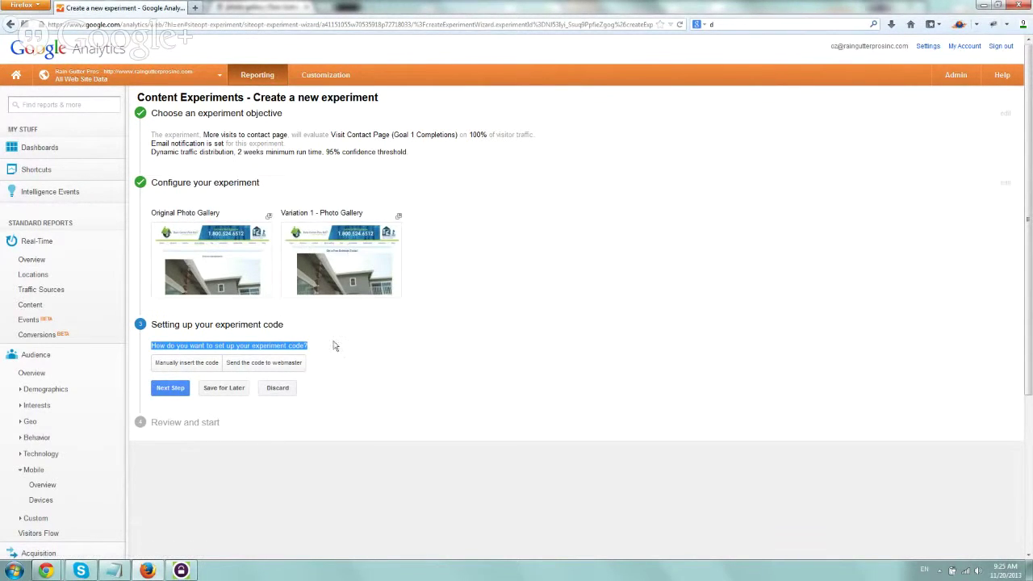
Choose manual code insertion and copy the whole Content Experiment script
{"action": "left_click", "coordinate": [192, 366]}
{"action": "scroll", "coordinate": [605, 307], "scroll_direction": "down", "scroll_amount": 3}
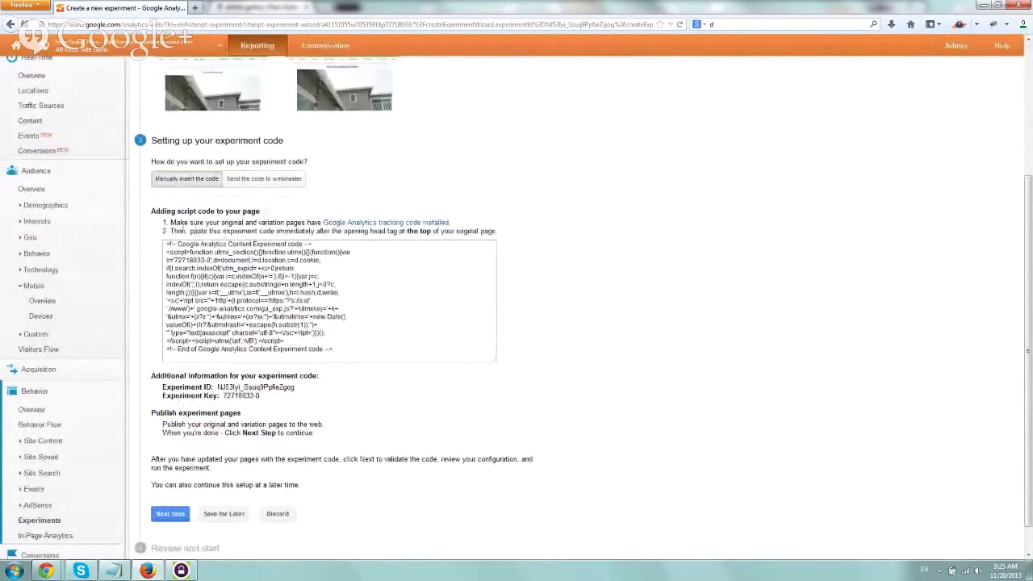
{"action": "left_click_drag", "start_coordinate": [171, 223], "coordinate": [450, 223]}
{"action": "left_click", "coordinate": [191, 223]}
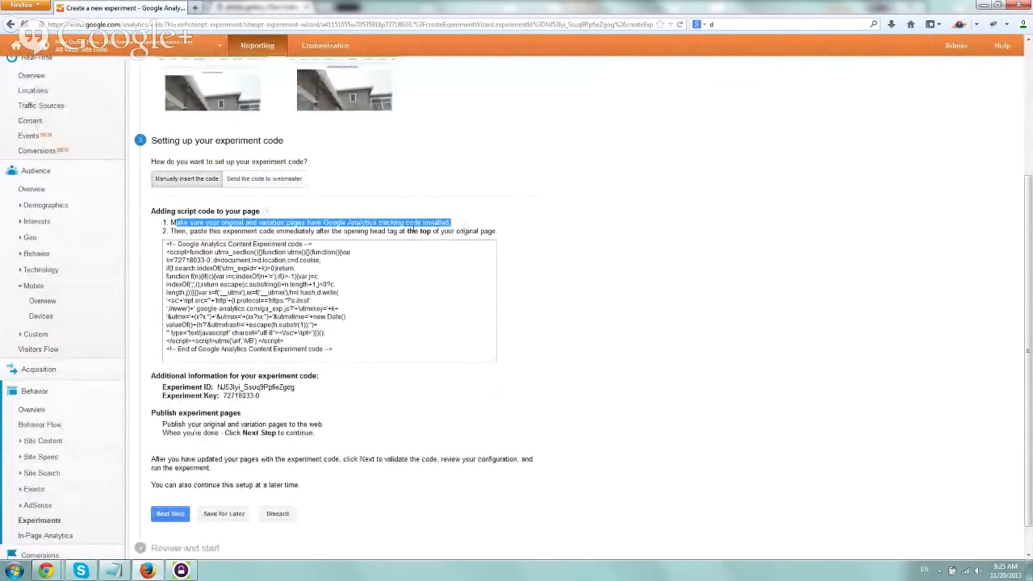
{"action": "left_click", "coordinate": [174, 231]}
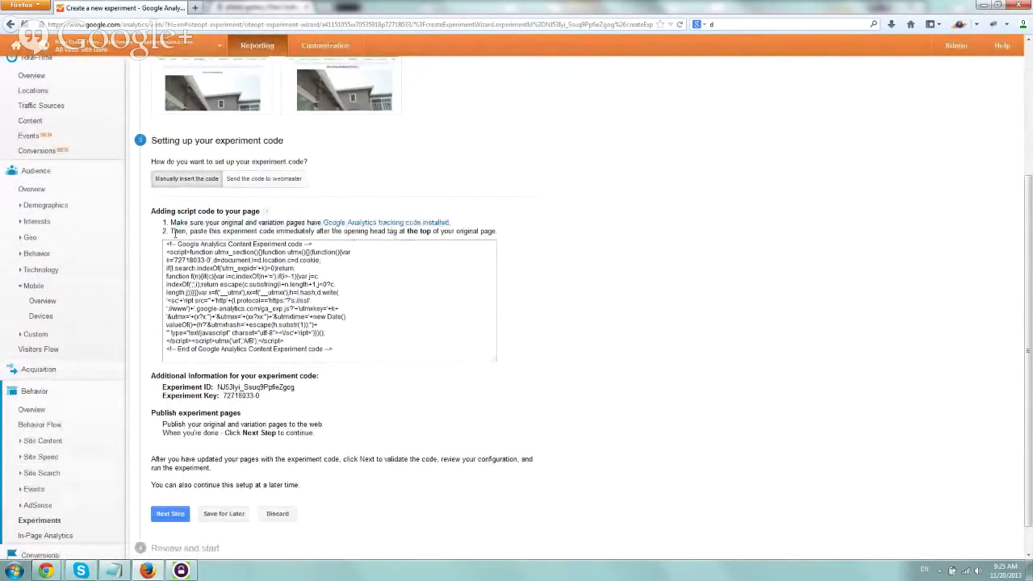
{"action": "left_click", "coordinate": [246, 274]}
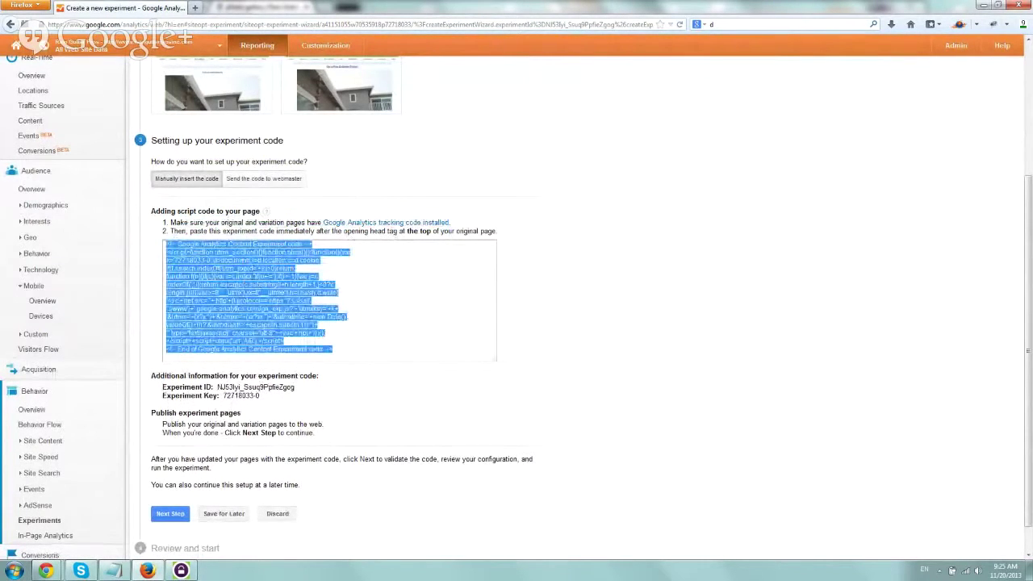
{"action": "right_click", "coordinate": [271, 271]}
{"action": "left_click", "coordinate": [284, 313]}
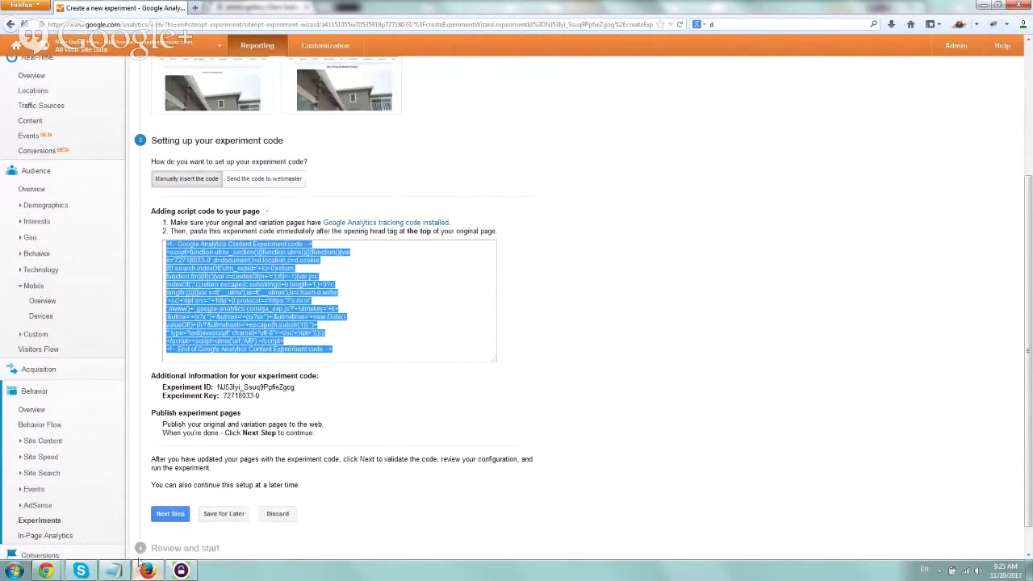
Paste the experiment script in Notepad below the is_page('12') line
{"action": "left_click", "coordinate": [116, 571]}
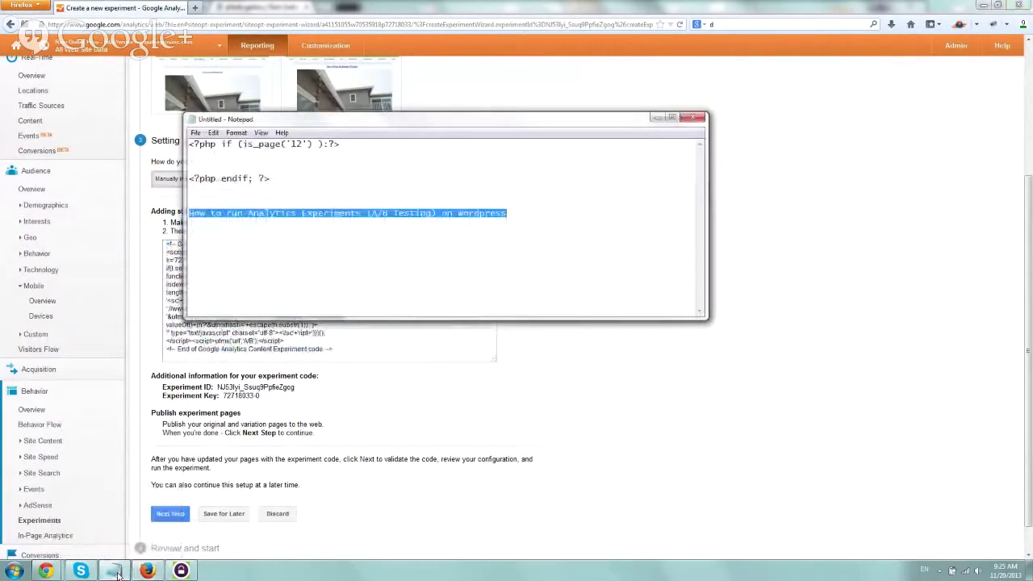
{"action": "left_click", "coordinate": [372, 185]}
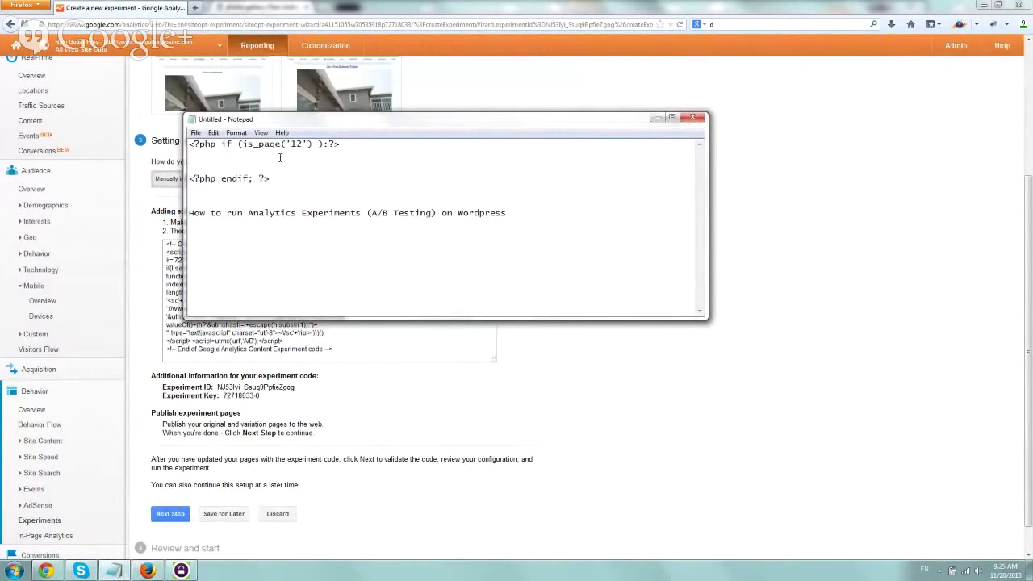
{"action": "key", "text": "ctrl+v"}
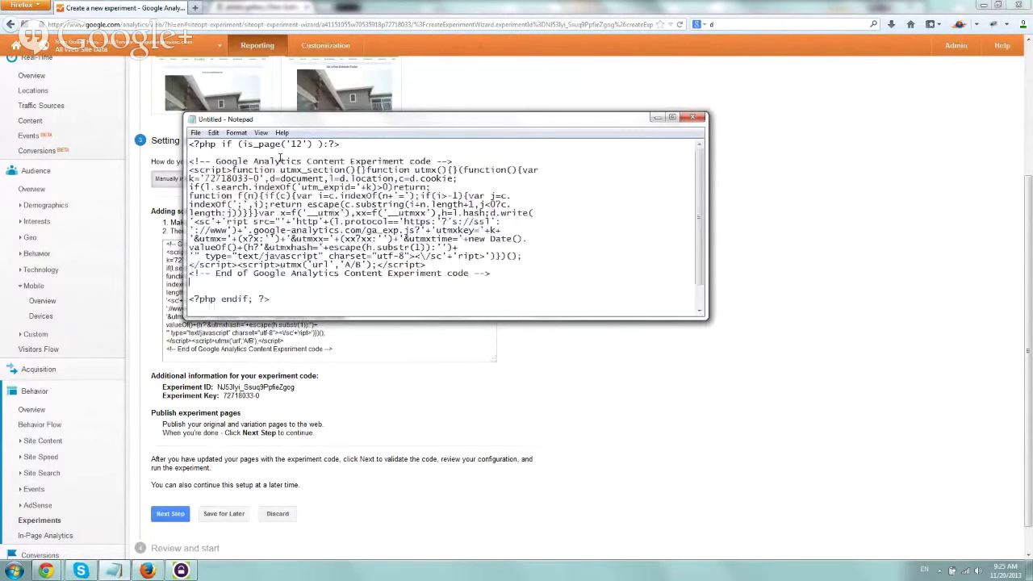
{"action": "scroll", "coordinate": [280, 158], "scroll_direction": "down", "scroll_amount": 1}
{"action": "scroll", "coordinate": [294, 278], "scroll_direction": "up", "scroll_amount": 1}
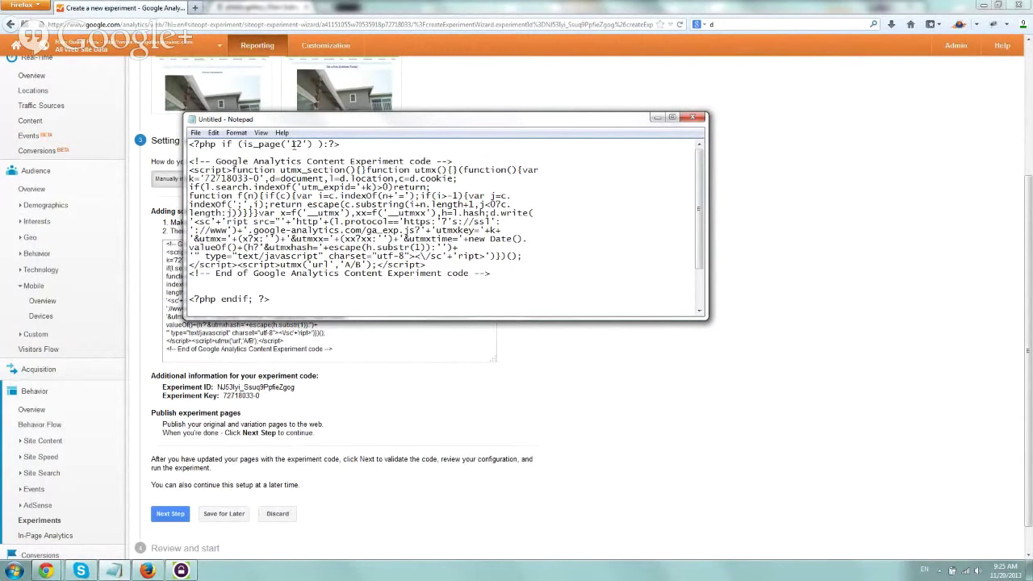
Review the is_page('12')-wrapped experiment code against the Analytics instructions
{"action": "left_click_drag", "start_coordinate": [312, 123], "coordinate": [341, 267]}
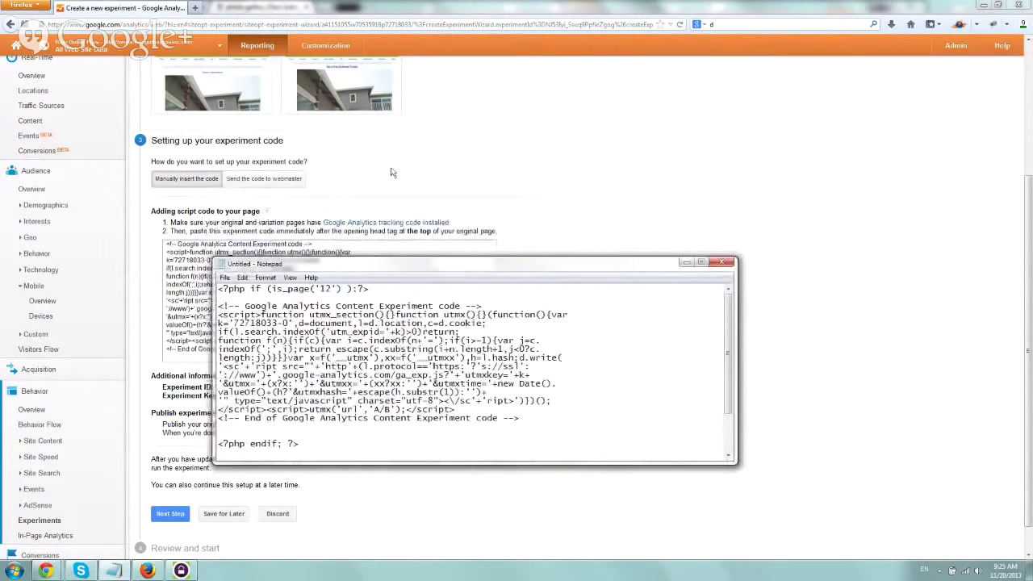
{"action": "scroll", "coordinate": [392, 171], "scroll_direction": "down", "scroll_amount": 1}
{"action": "left_click_drag", "start_coordinate": [170, 231], "coordinate": [505, 242]}
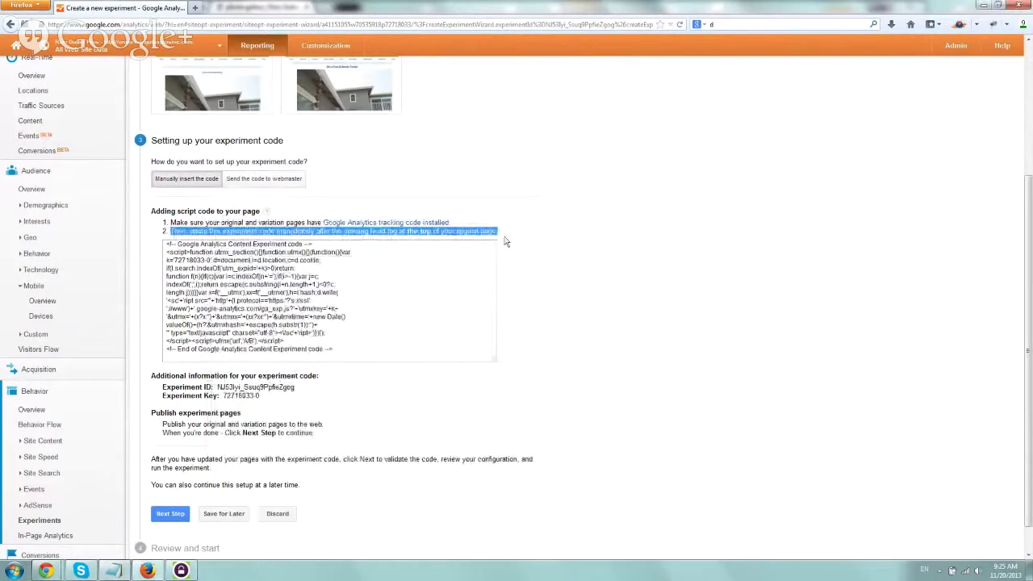
{"action": "mouse_move", "coordinate": [115, 574]}
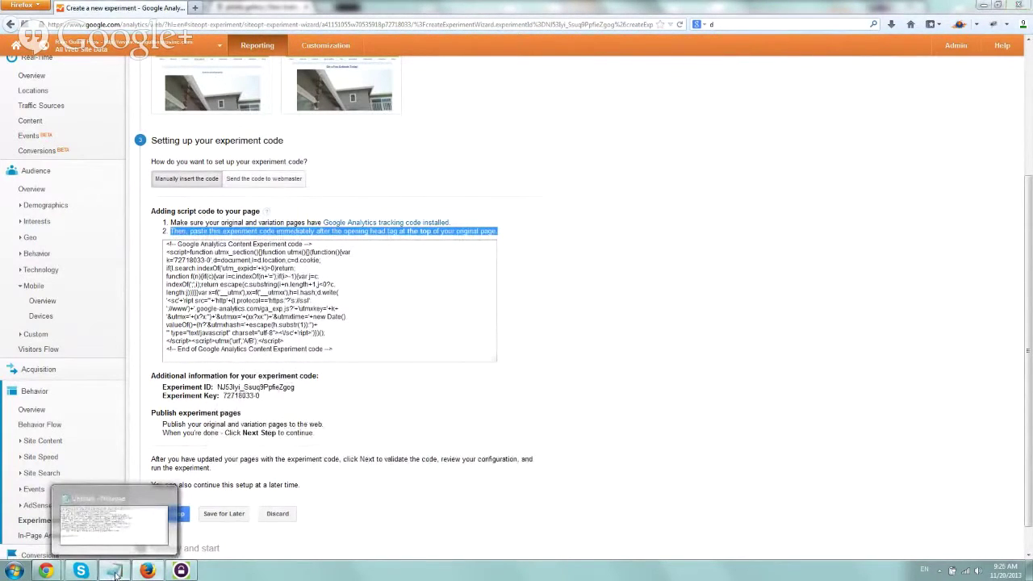
{"action": "left_click", "coordinate": [116, 575]}
{"action": "scroll", "coordinate": [466, 315], "scroll_direction": "up", "scroll_amount": 1}
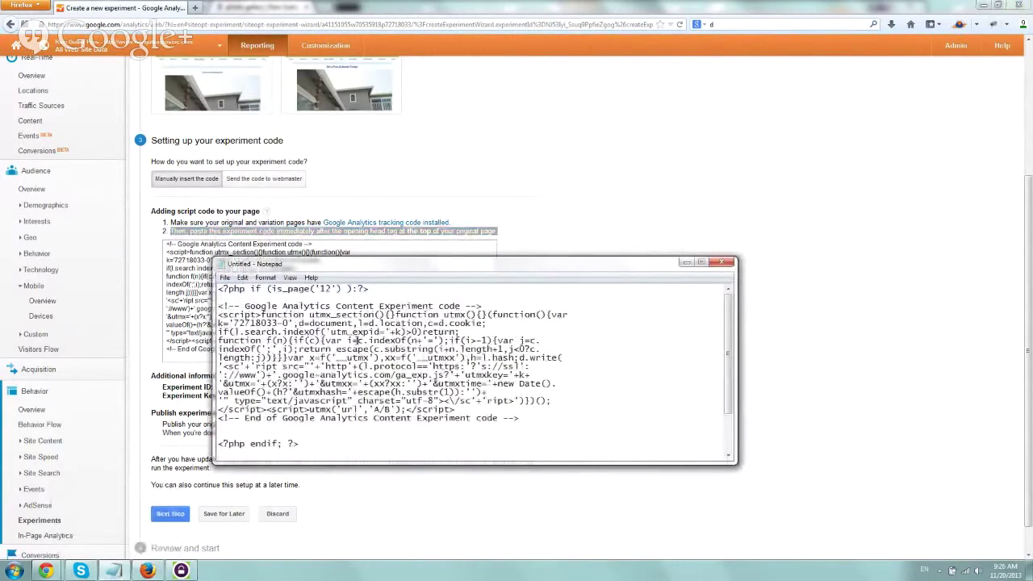
{"action": "left_click_drag", "start_coordinate": [374, 288], "coordinate": [218, 289]}
{"action": "left_click", "coordinate": [220, 288]}
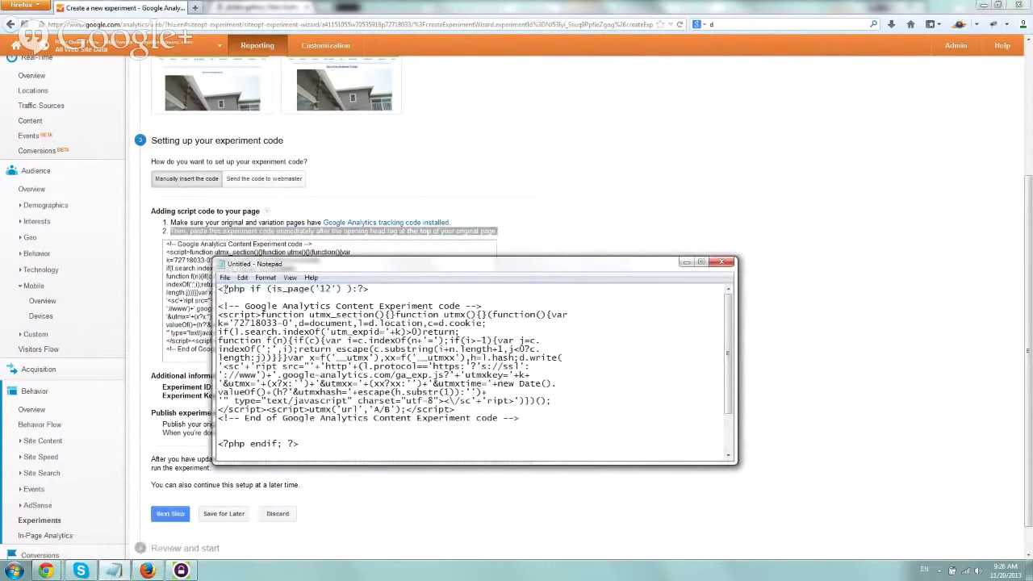
{"action": "left_click_drag", "start_coordinate": [250, 289], "coordinate": [328, 289]}
{"action": "left_click", "coordinate": [284, 289]}
{"action": "left_click", "coordinate": [321, 288]}
{"action": "left_click_drag", "start_coordinate": [225, 305], "coordinate": [521, 419]}
{"action": "left_click_drag", "start_coordinate": [303, 444], "coordinate": [288, 300]}
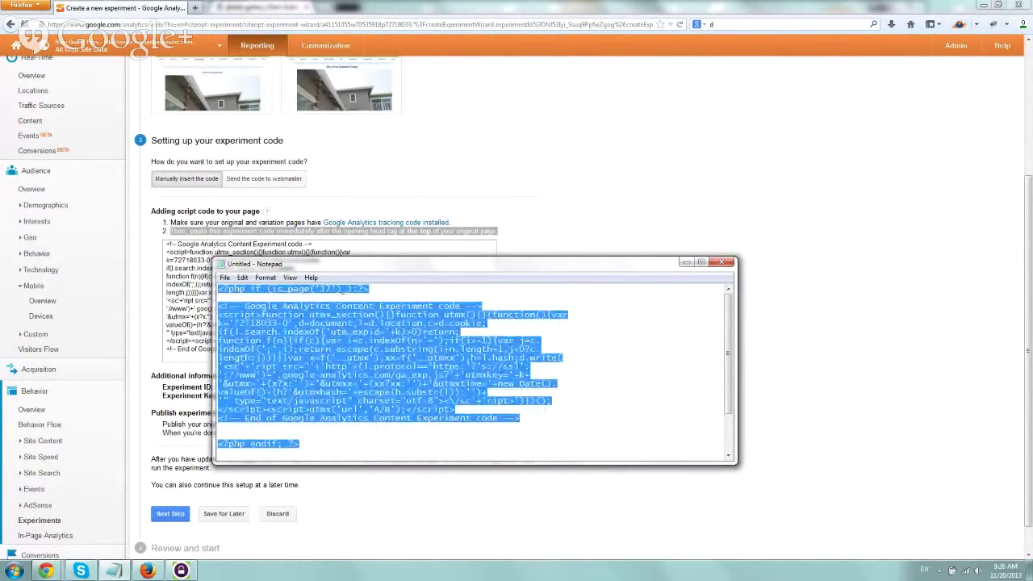
{"action": "left_click", "coordinate": [341, 289]}
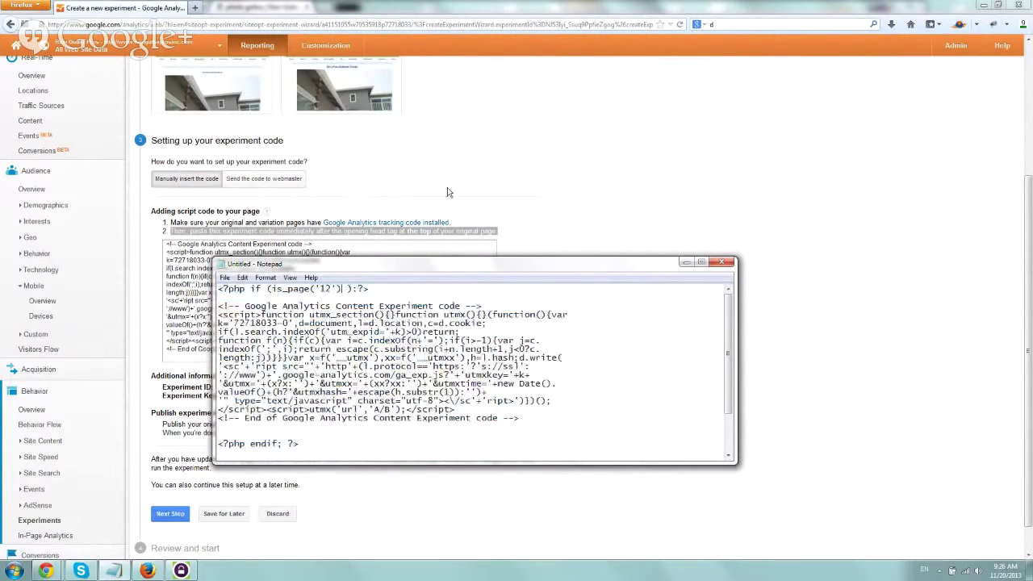
{"action": "left_click", "coordinate": [567, 182]}
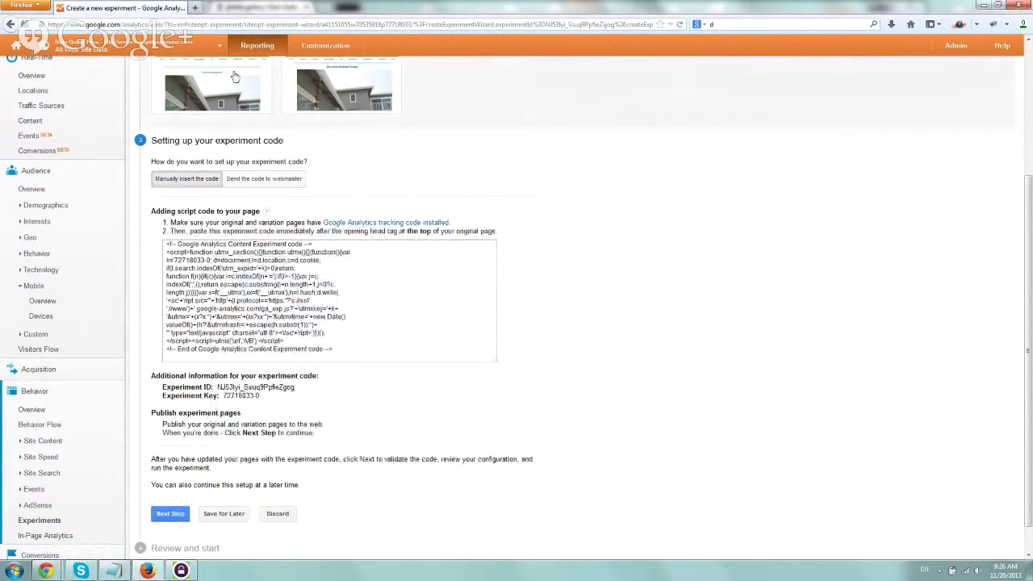
Open the photo gallery page's WordPress editor and confirm its post ID is 12
{"action": "mouse_move", "coordinate": [45, 571]}
{"action": "left_click", "coordinate": [52, 509]}
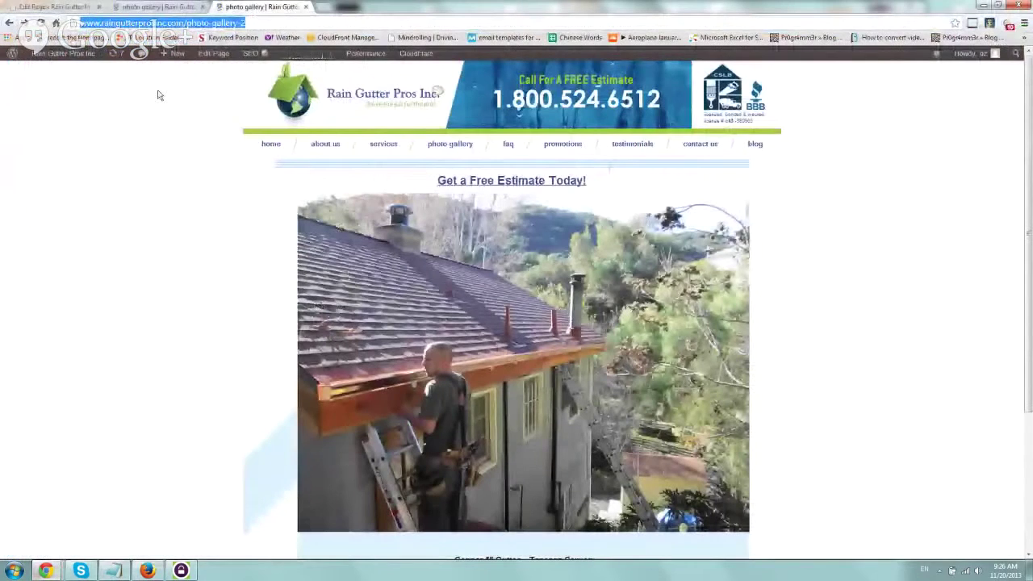
{"action": "left_click", "coordinate": [179, 7]}
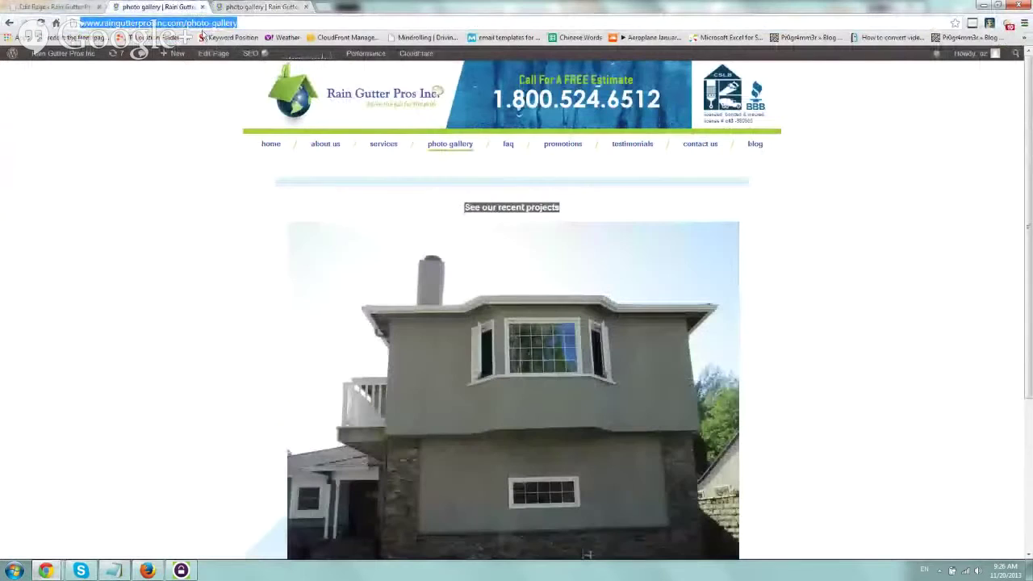
{"action": "left_click", "coordinate": [213, 54]}
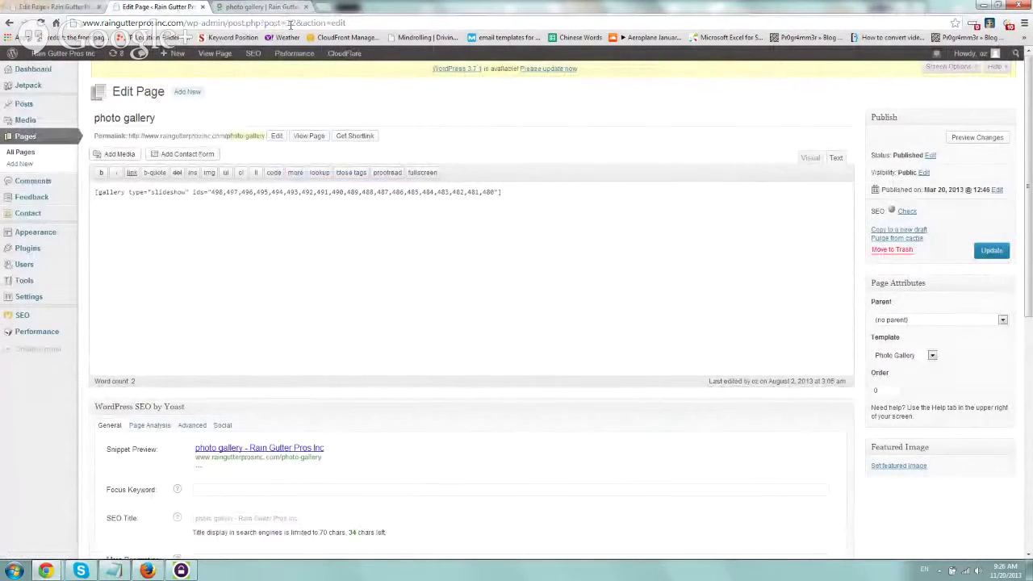
{"action": "double_click", "coordinate": [290, 22]}
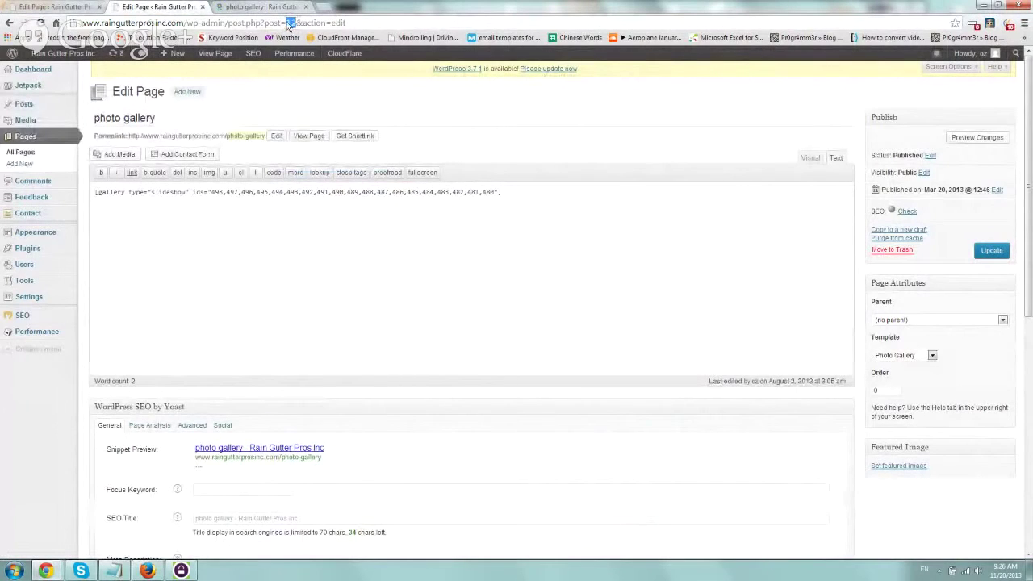
Copy the entire is_page('12')-wrapped experiment code from Notepad
{"action": "left_click", "coordinate": [113, 570]}
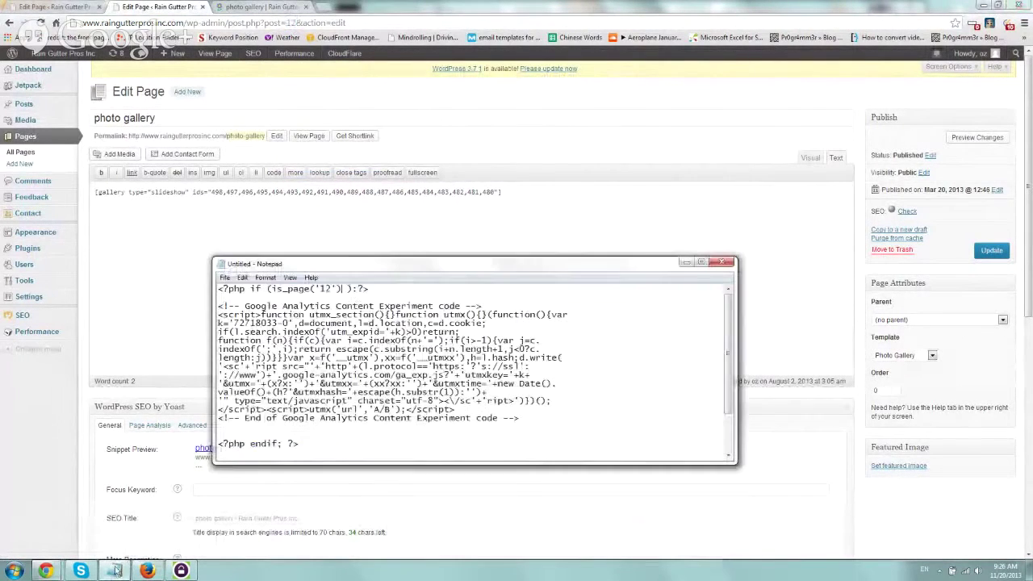
{"action": "double_click", "coordinate": [326, 289]}
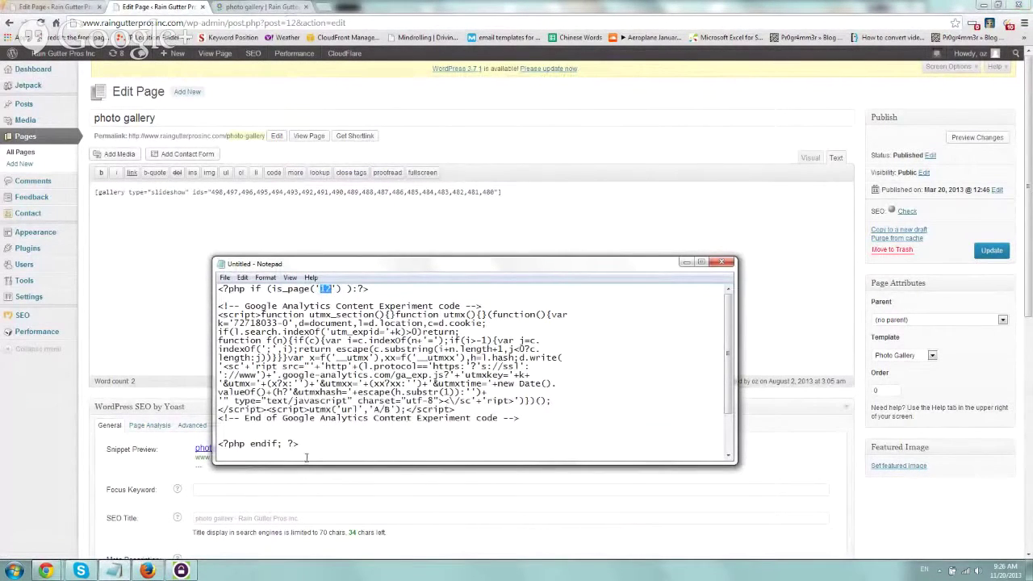
{"action": "left_click_drag", "start_coordinate": [305, 444], "coordinate": [202, 250]}
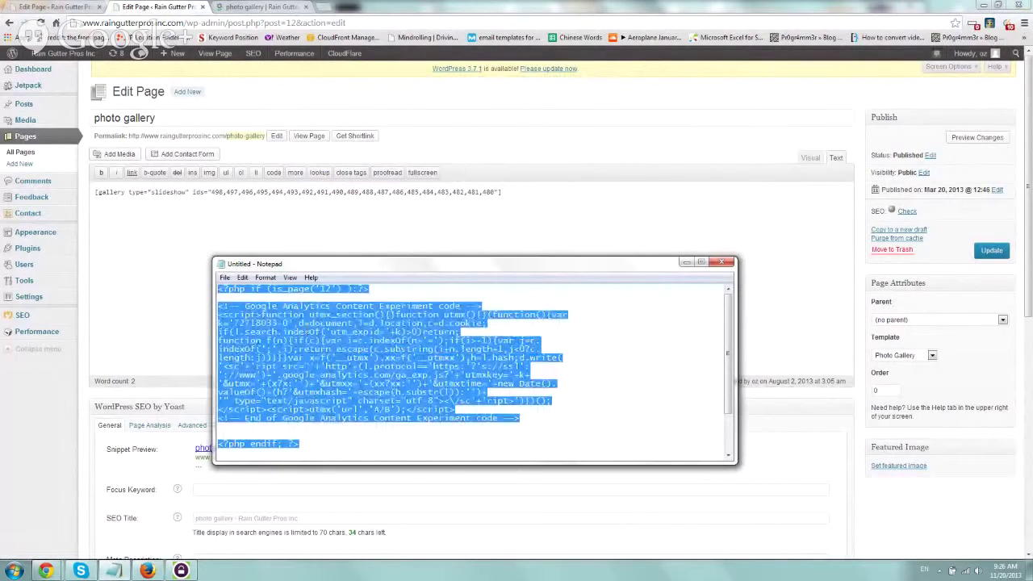
{"action": "right_click", "coordinate": [310, 328]}
{"action": "left_click", "coordinate": [353, 367]}
Open the theme's Header template, header.php, in the WordPress theme file editor
{"action": "mouse_move", "coordinate": [52, 232]}
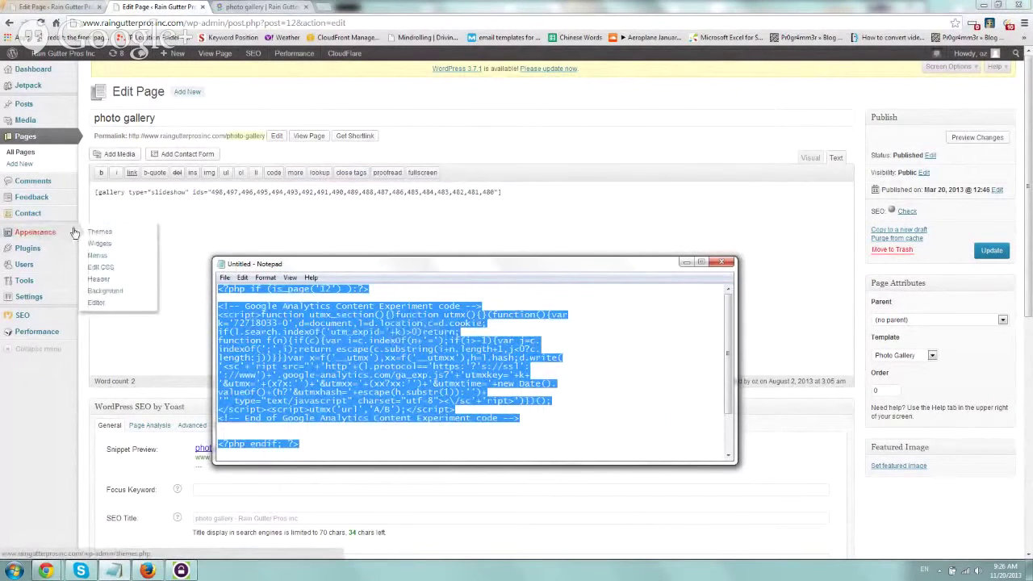
{"action": "left_click", "coordinate": [107, 306]}
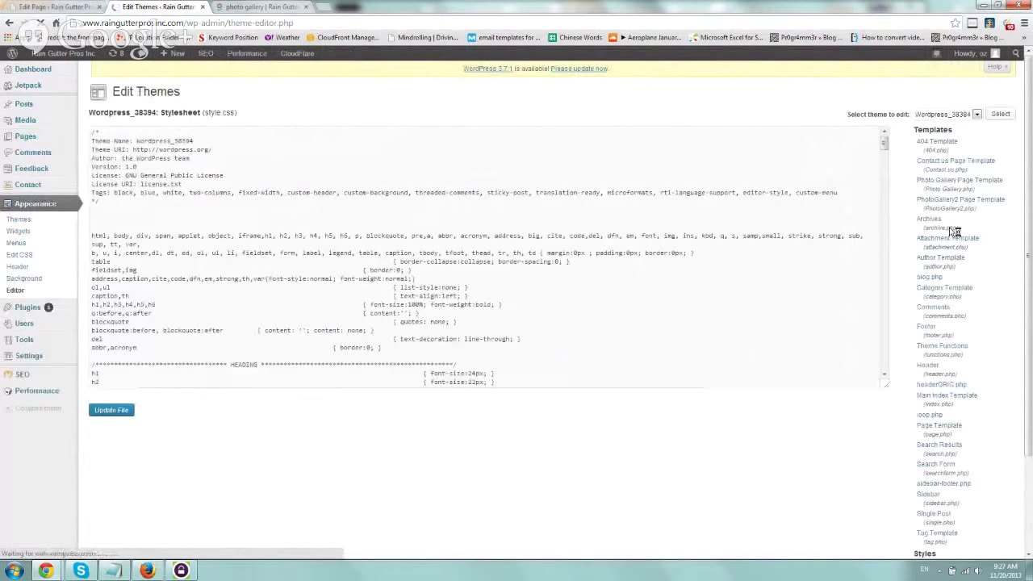
{"action": "left_click", "coordinate": [928, 373]}
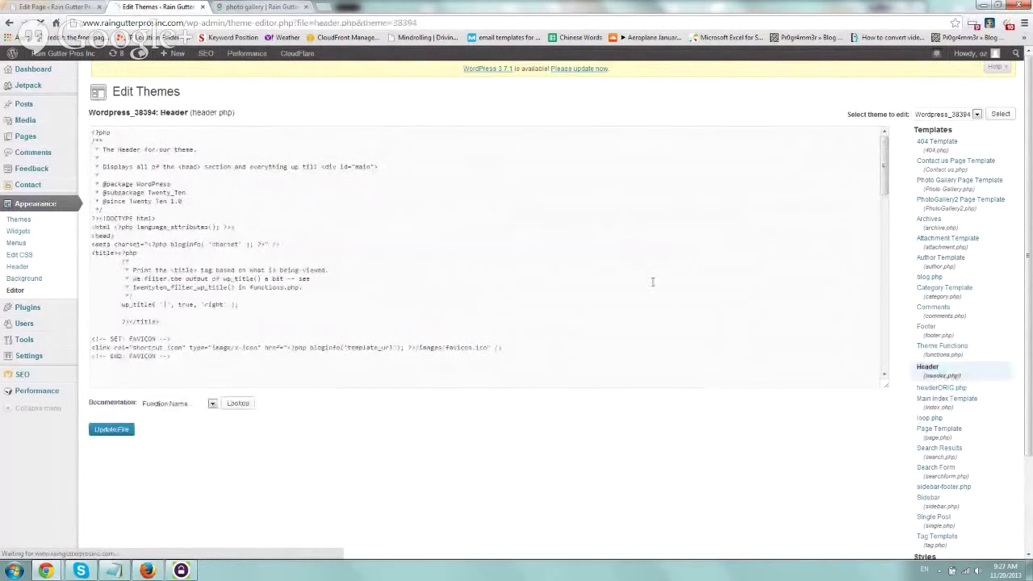
Paste the is_page-wrapped experiment code after the <head> tag, remove the extra blank lines, and save the file
{"action": "left_click_drag", "start_coordinate": [120, 239], "coordinate": [88, 237]}
{"action": "left_click", "coordinate": [133, 235]}
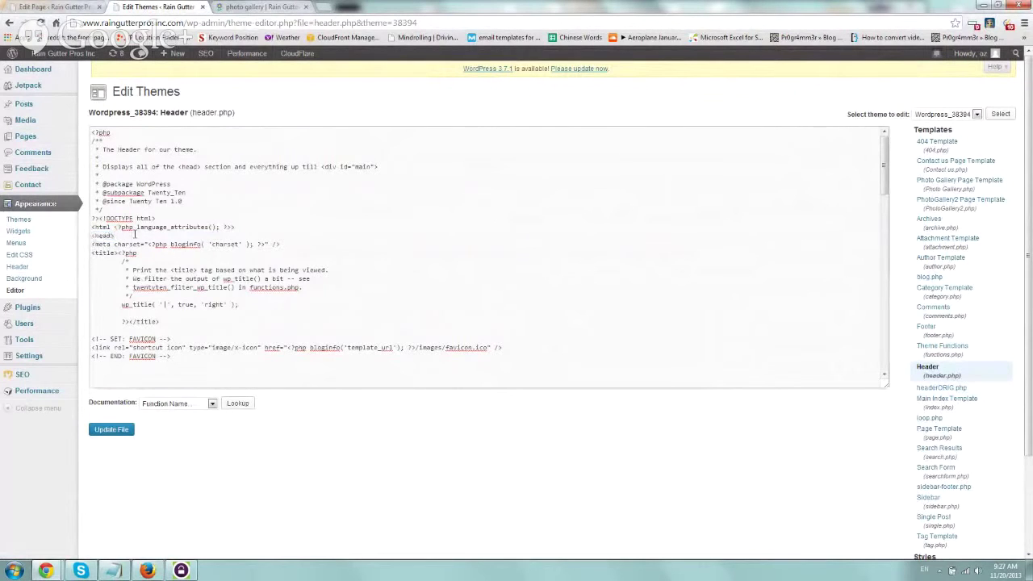
{"action": "key", "text": "Return"}
{"action": "key", "text": "ctrl+v"}
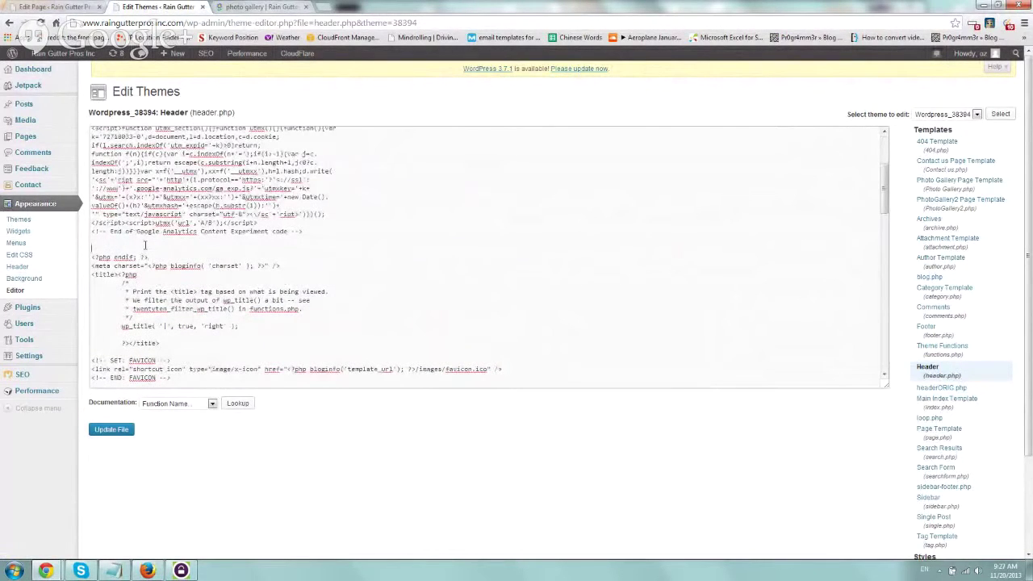
{"action": "key", "text": "BackSpace"}
{"action": "key", "text": "BackSpace"}
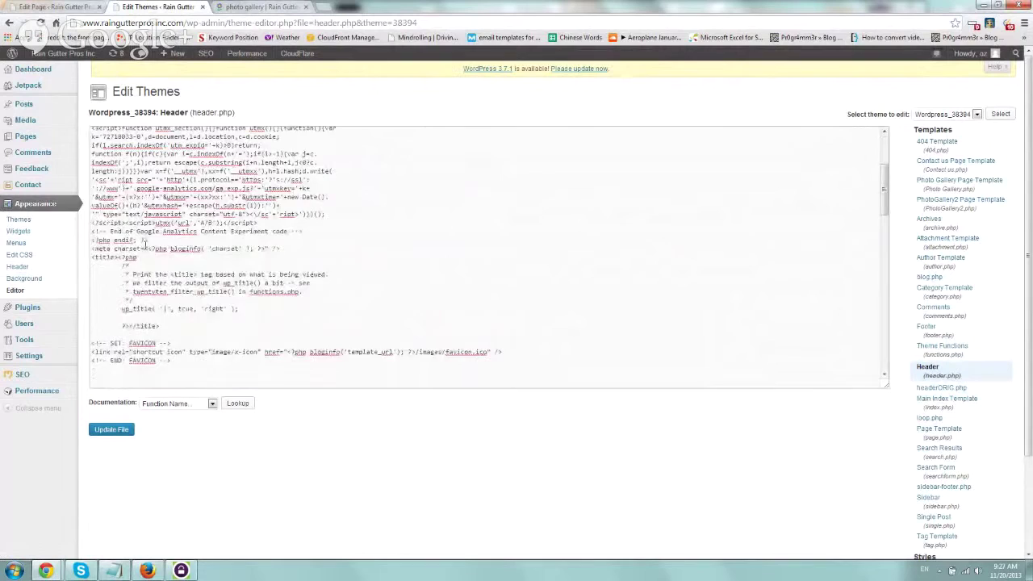
{"action": "scroll", "coordinate": [146, 246], "scroll_direction": "up", "scroll_amount": 5}
{"action": "key", "text": "BackSpace"}
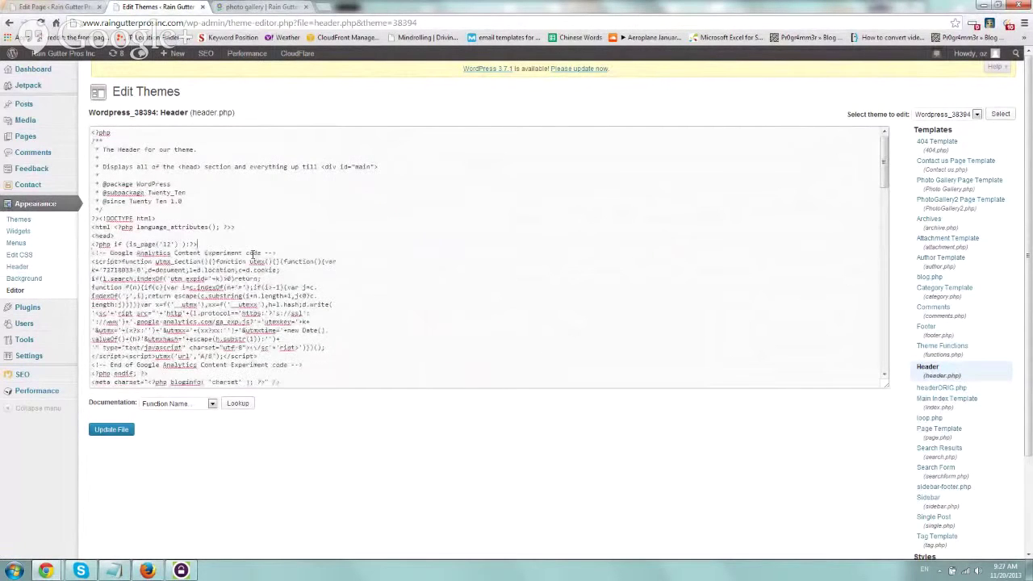
{"action": "left_click", "coordinate": [112, 429]}
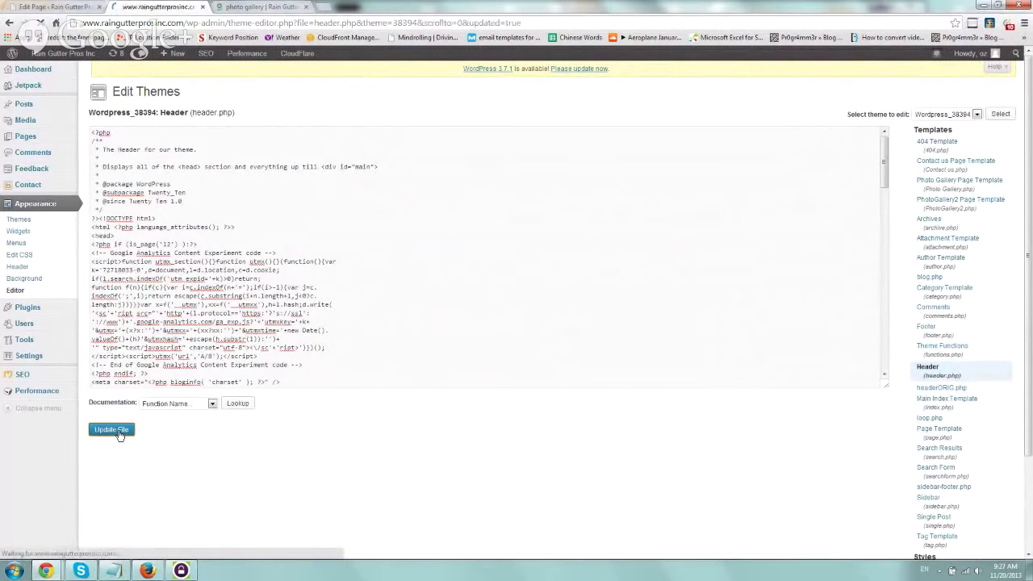
Reload the photo gallery page and open the photo gallery, services and home links in new tabs
{"action": "left_click", "coordinate": [292, 8]}
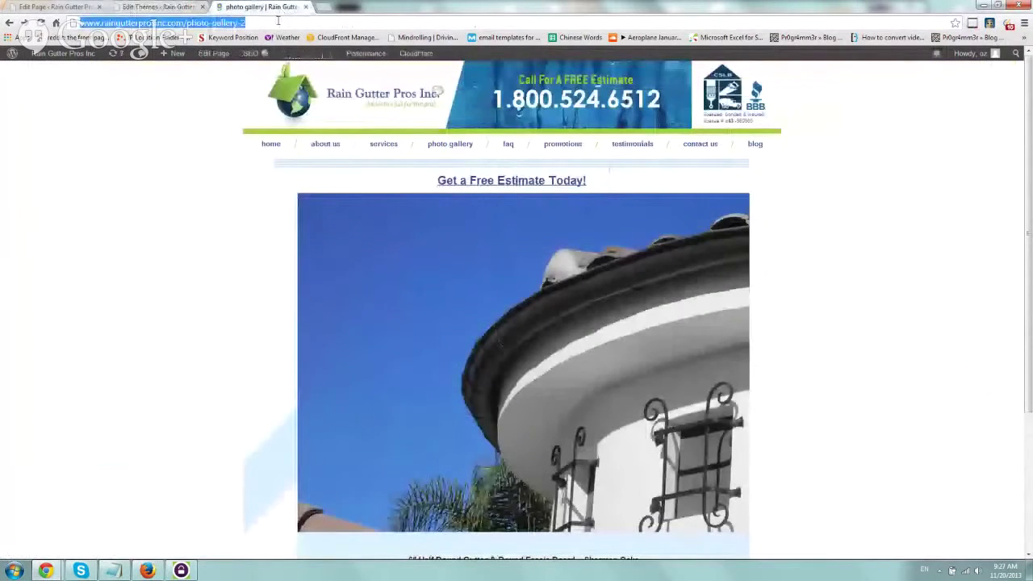
{"action": "key", "text": "F5"}
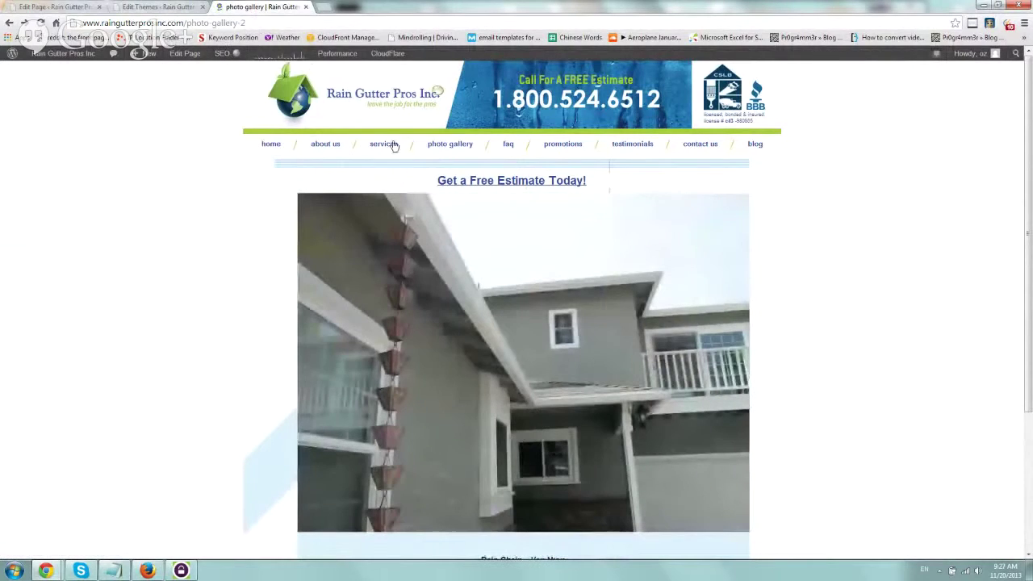
{"action": "right_click", "coordinate": [461, 146]}
{"action": "left_click", "coordinate": [493, 152]}
{"action": "right_click", "coordinate": [376, 147]}
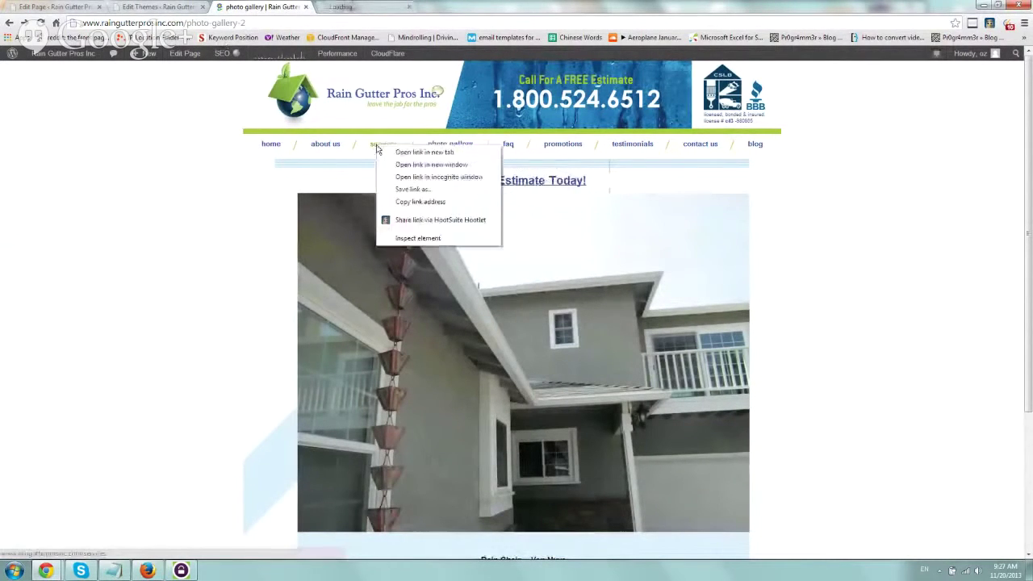
{"action": "left_click", "coordinate": [420, 151]}
{"action": "right_click", "coordinate": [272, 145]}
{"action": "left_click", "coordinate": [286, 151]}
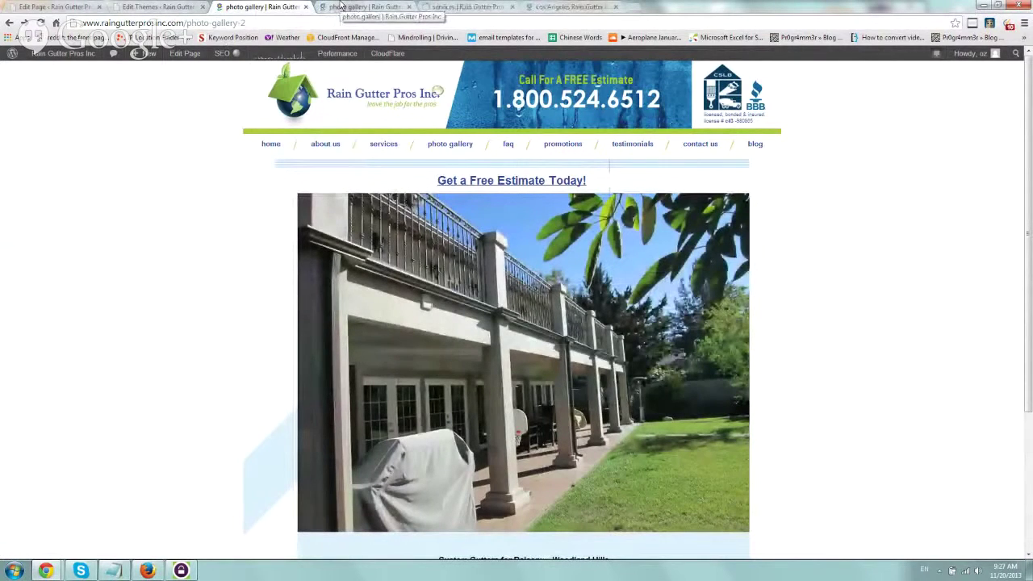
View the HTML source of the original photo gallery page to confirm the experiment code
{"action": "left_click", "coordinate": [341, 7]}
{"action": "left_click", "coordinate": [457, 7]}
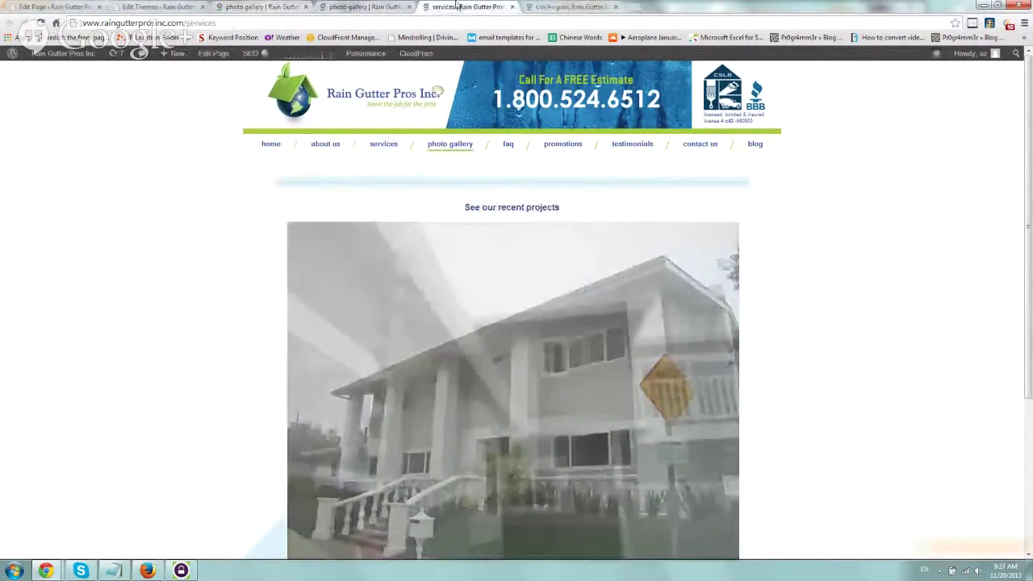
{"action": "left_click", "coordinate": [570, 6]}
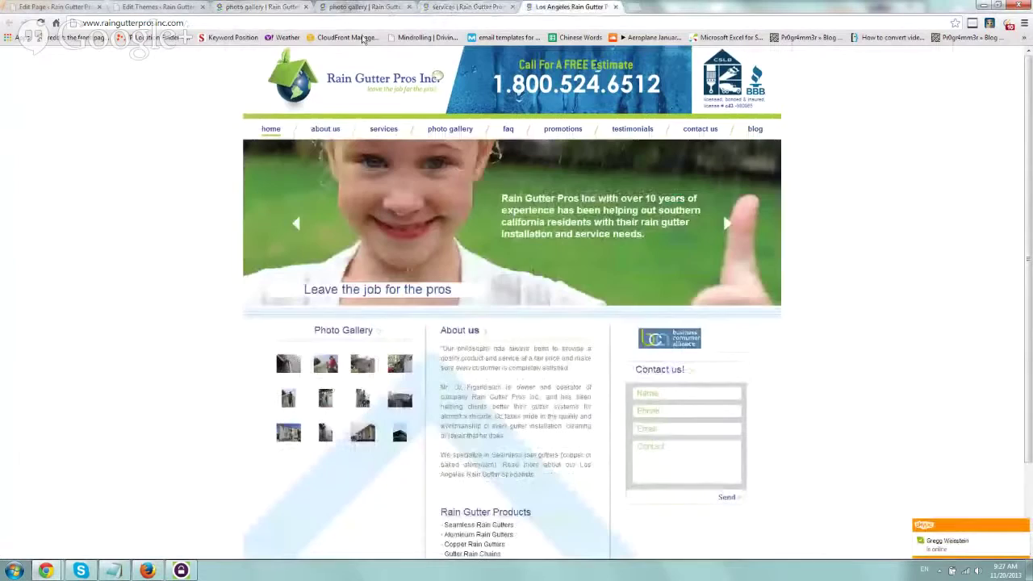
{"action": "left_click", "coordinate": [267, 6]}
{"action": "left_click", "coordinate": [347, 6]}
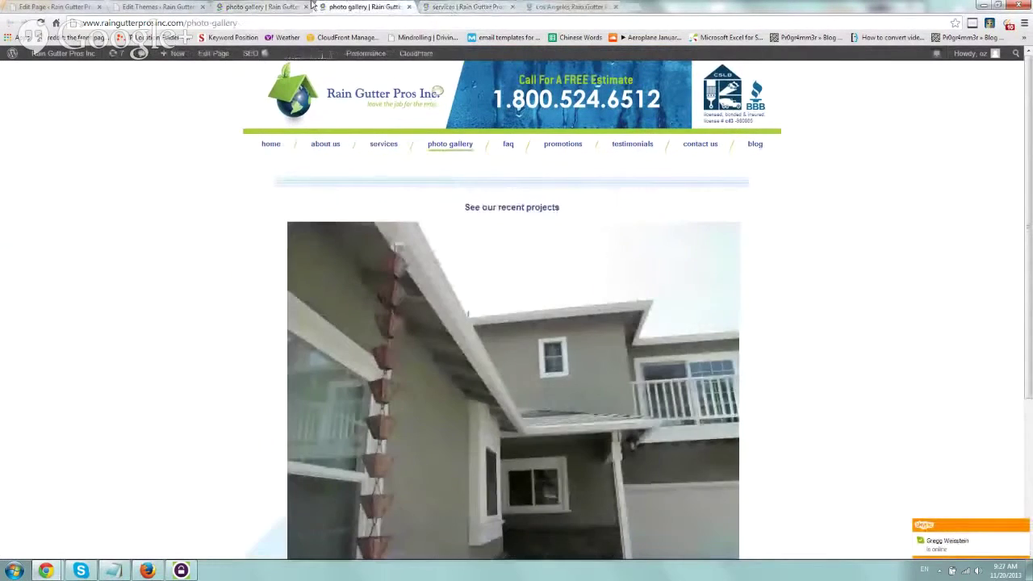
{"action": "right_click", "coordinate": [146, 159]}
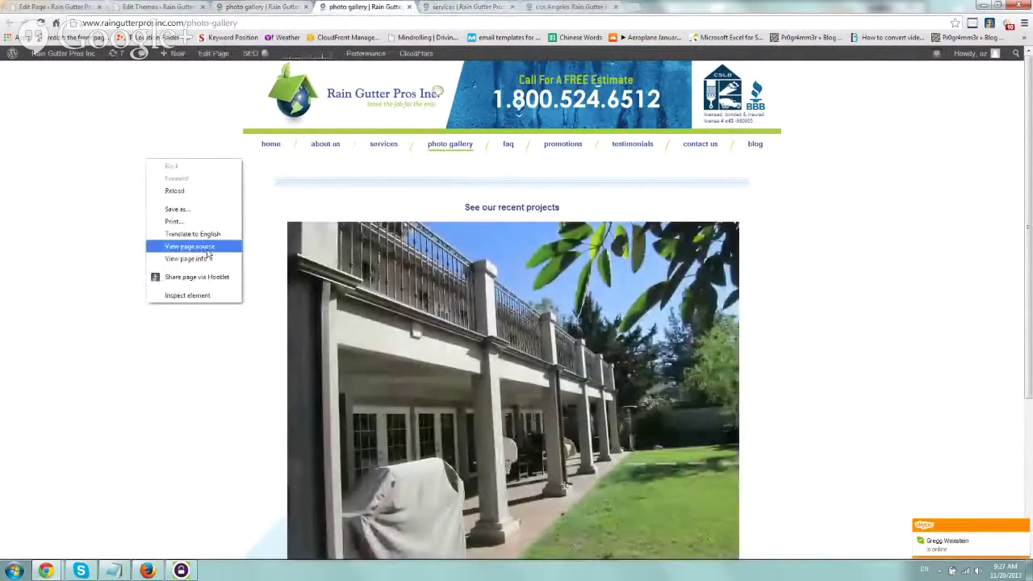
{"action": "left_click", "coordinate": [194, 246]}
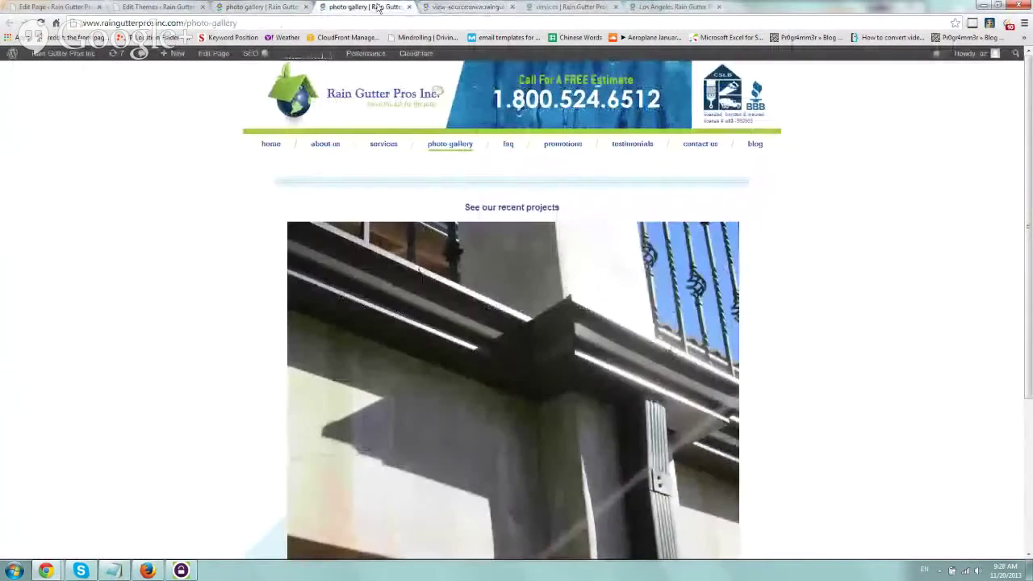
View photo-gallery-2's page source, then close the extra tabs, leaving photo-gallery-2 showing
{"action": "left_click", "coordinate": [260, 7]}
{"action": "right_click", "coordinate": [170, 182]}
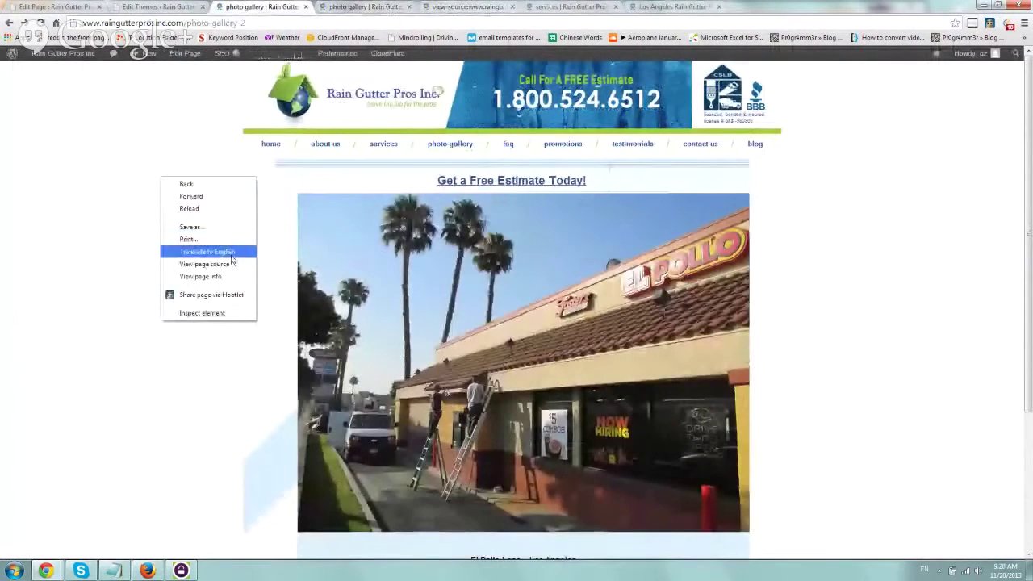
{"action": "left_click", "coordinate": [234, 263]}
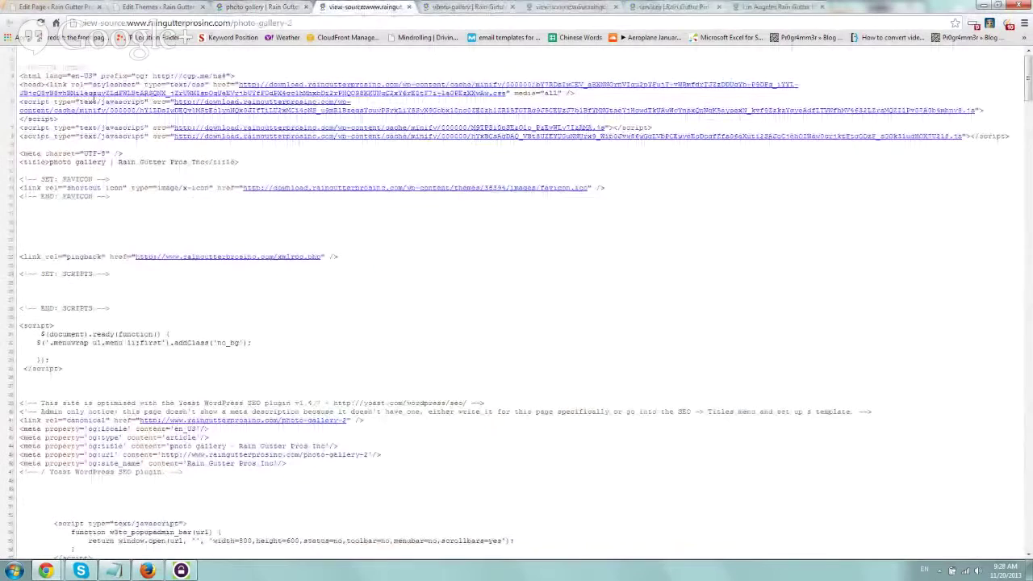
{"action": "left_click", "coordinate": [410, 7]}
{"action": "left_click", "coordinate": [410, 7]}
{"action": "left_click", "coordinate": [410, 7]}
{"action": "left_click", "coordinate": [410, 8]}
{"action": "left_click", "coordinate": [410, 7]}
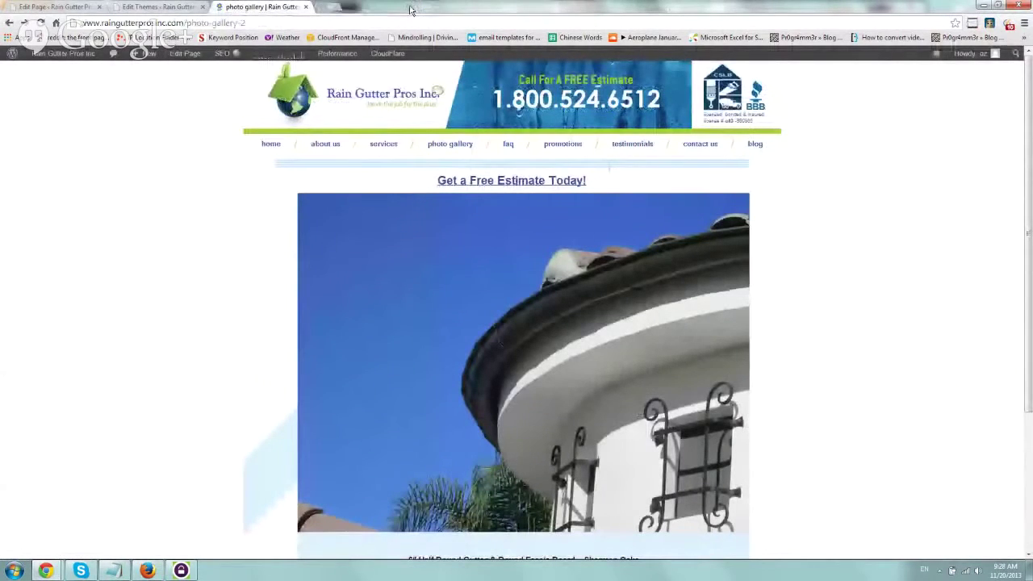
Advance the experiment to validation and confirm experiment code found on Original Photo Gallery and Analytics code on both pages
{"action": "left_click", "coordinate": [147, 571]}
{"action": "scroll", "coordinate": [646, 295], "scroll_direction": "down", "scroll_amount": 2}
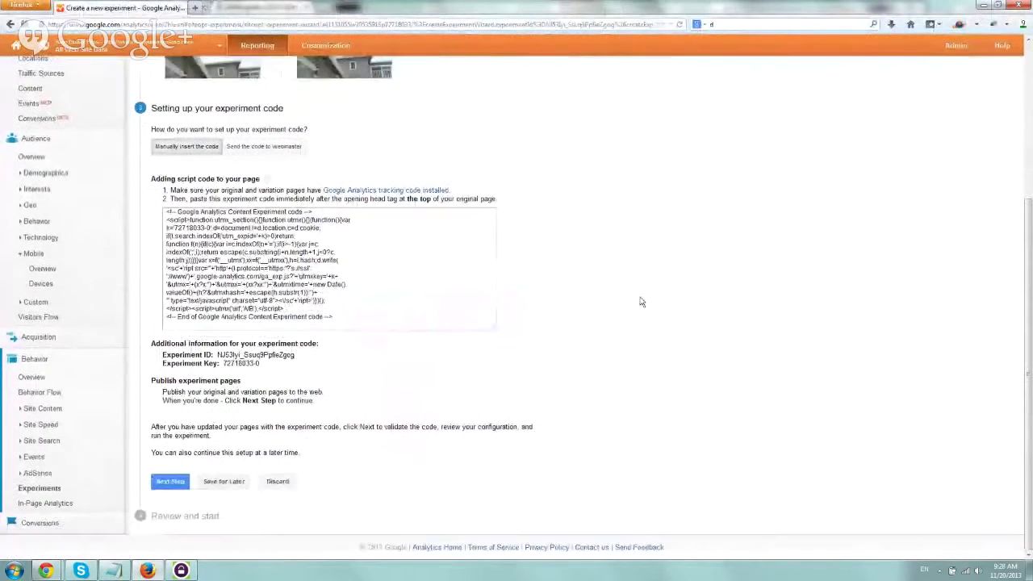
{"action": "left_click", "coordinate": [170, 481]}
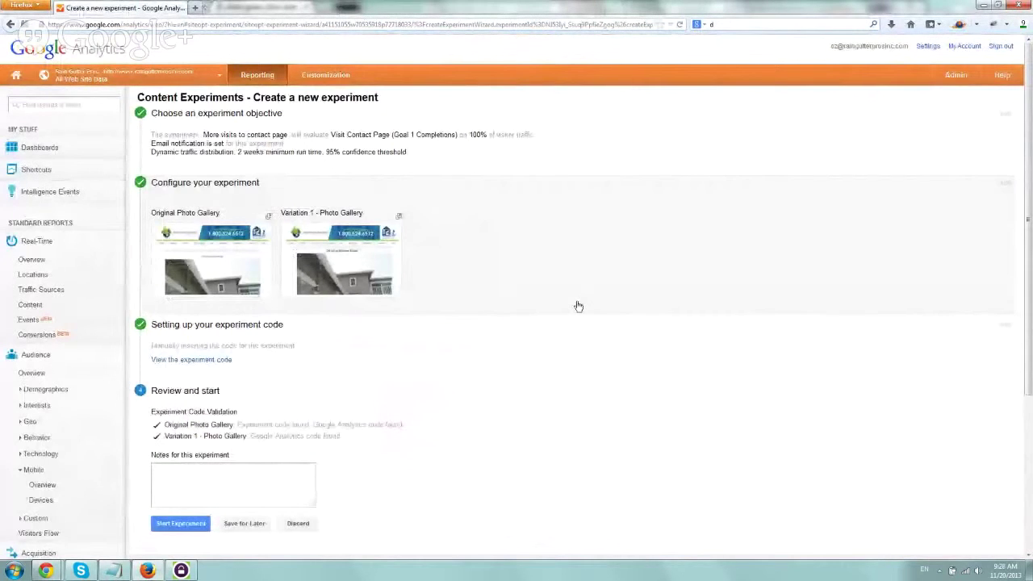
{"action": "scroll", "coordinate": [577, 306], "scroll_direction": "down", "scroll_amount": 2}
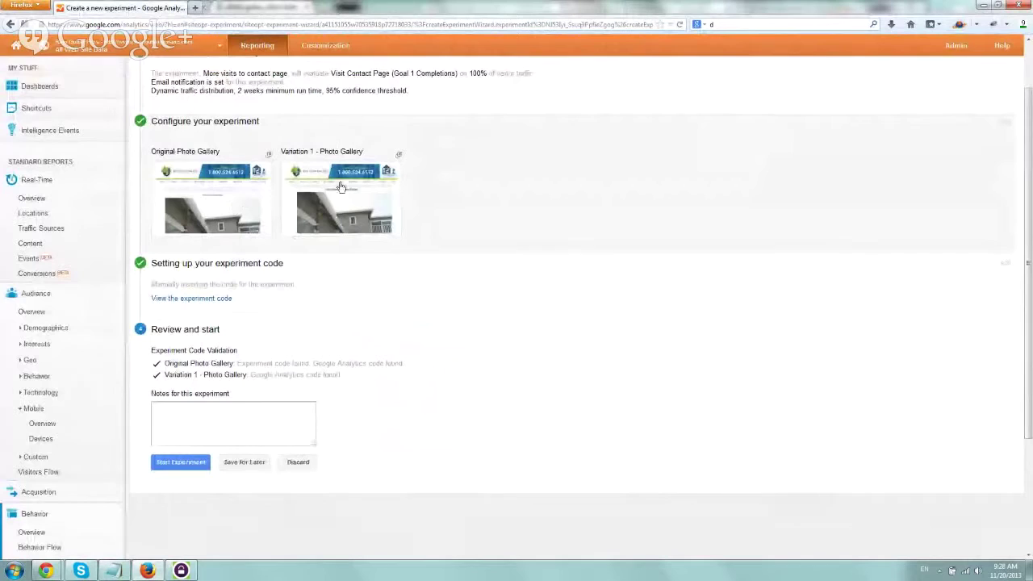
{"action": "scroll", "coordinate": [387, 296], "scroll_direction": "down", "scroll_amount": 2}
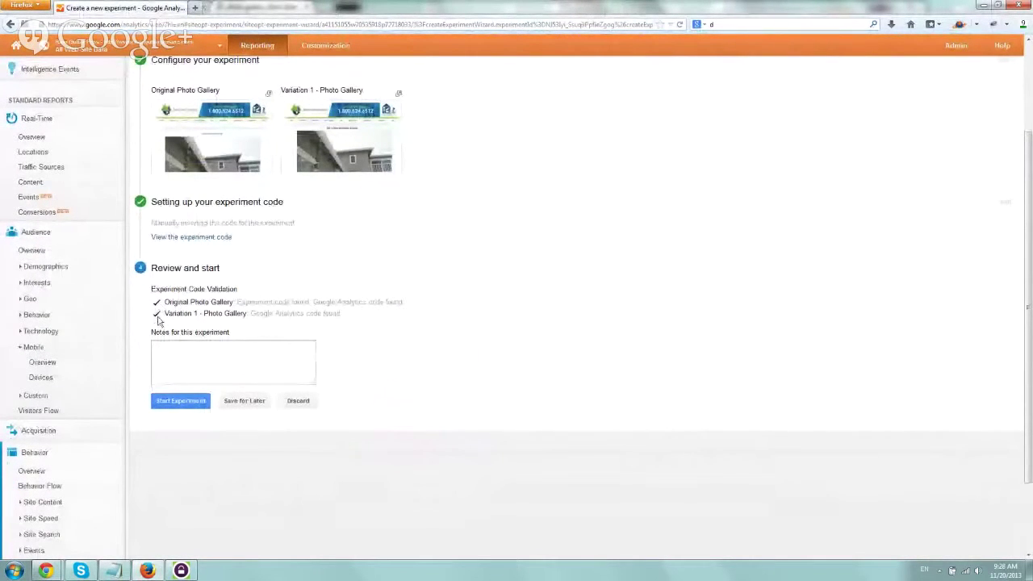
{"action": "left_click_drag", "start_coordinate": [165, 302], "coordinate": [397, 301]}
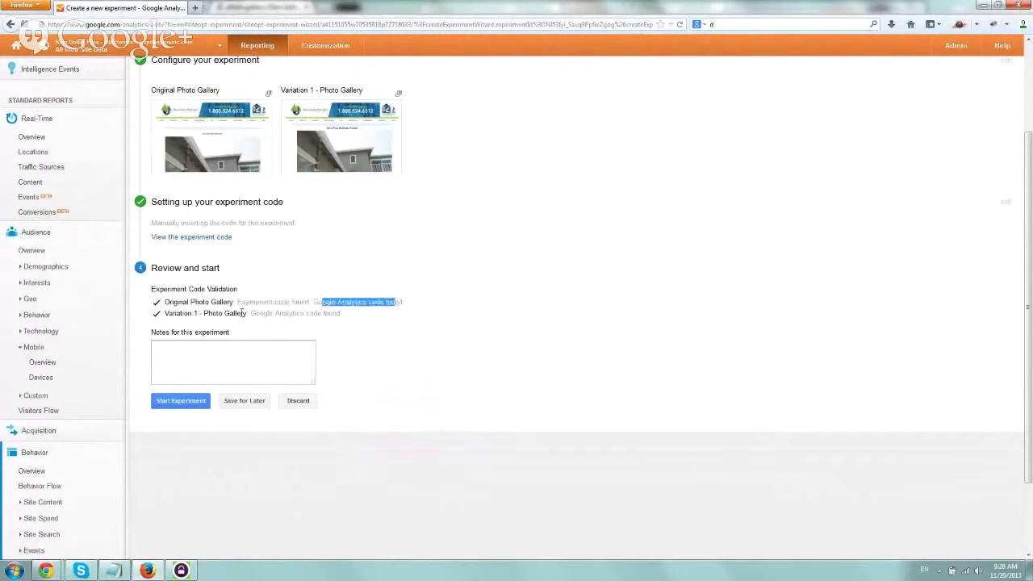
{"action": "left_click_drag", "start_coordinate": [250, 315], "coordinate": [346, 316]}
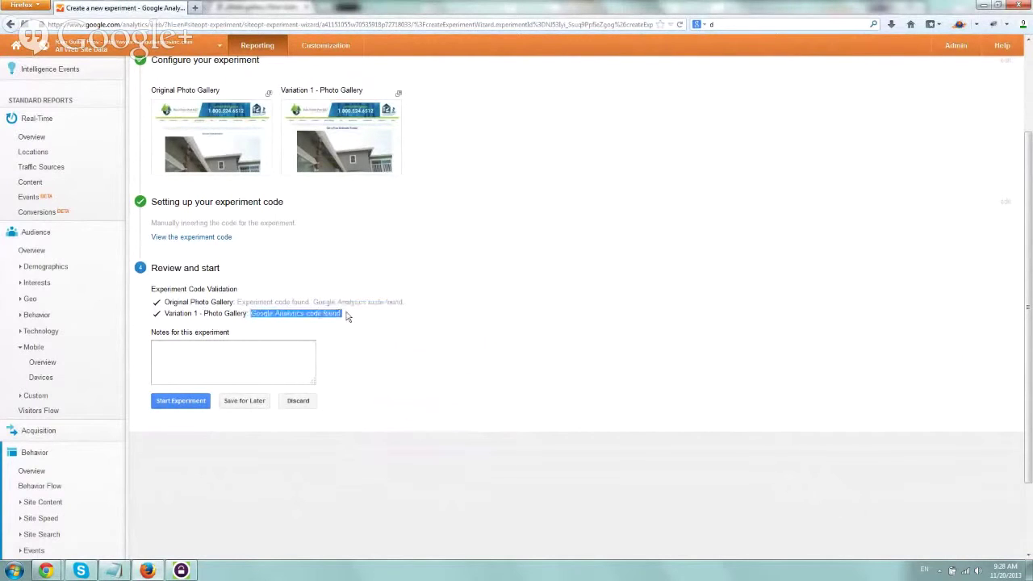
{"action": "left_click", "coordinate": [347, 317]}
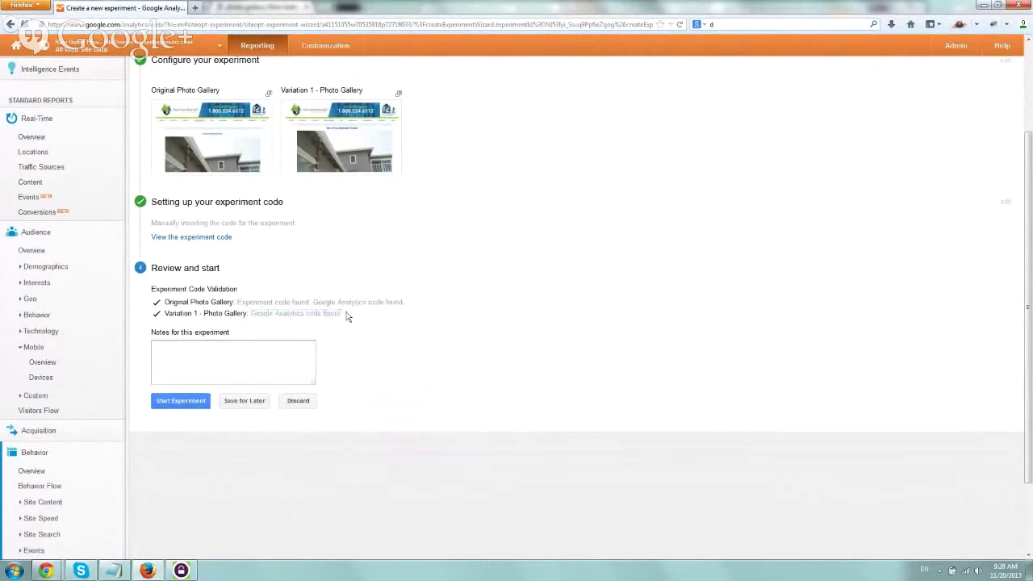
Start the experiment and go to the experiments list
{"action": "left_click", "coordinate": [187, 402]}
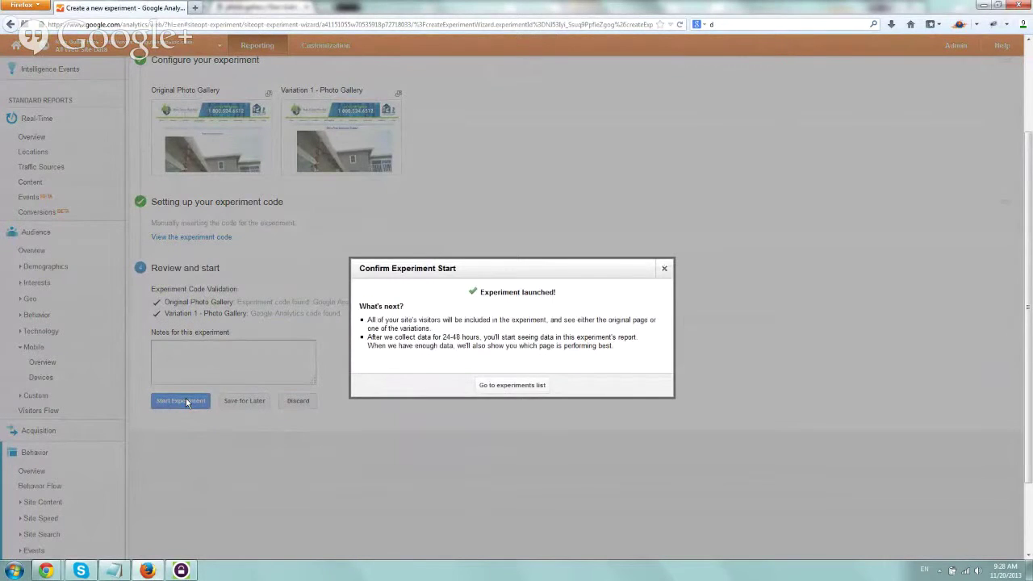
{"action": "left_click", "coordinate": [536, 386]}
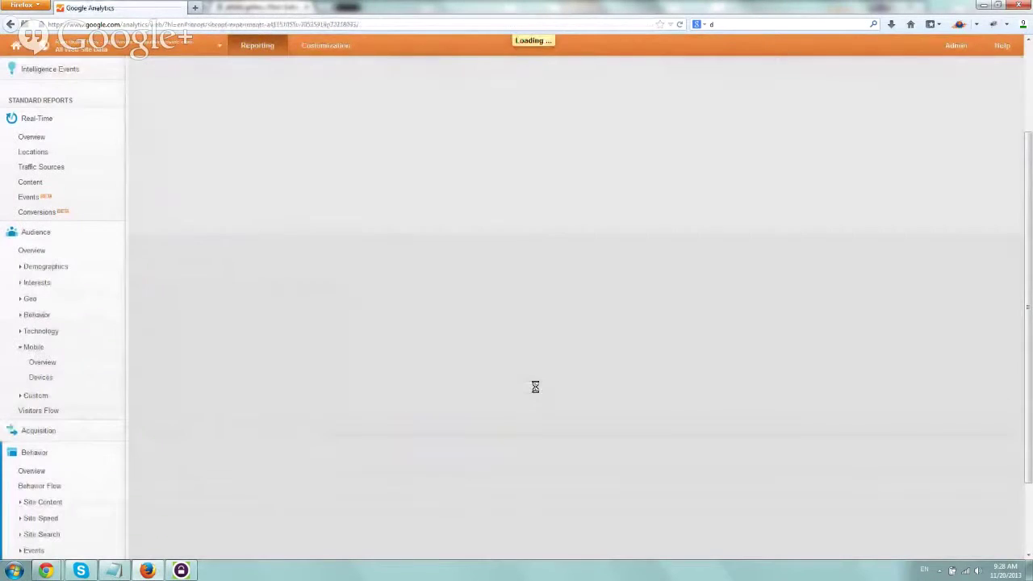